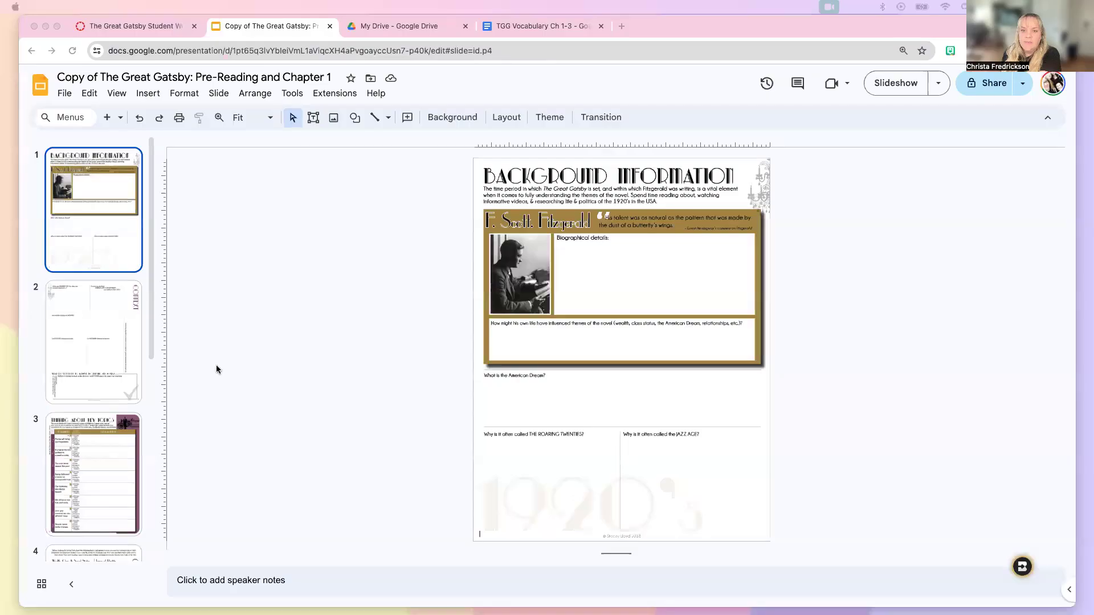
# Step: Return to the Great Gatsby assignment page in Canvas
pyautogui.click(145, 27)
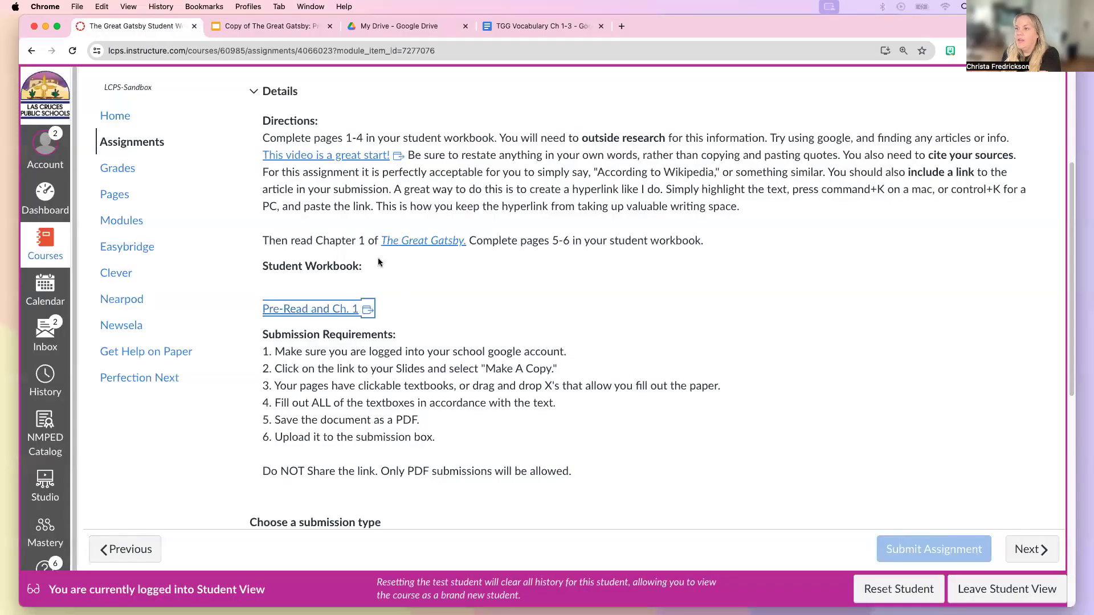
# Step: Make a personal copy of the Pre-Read and Ch. 1 workbook and close the older copy's tab
pyautogui.click(317, 306)
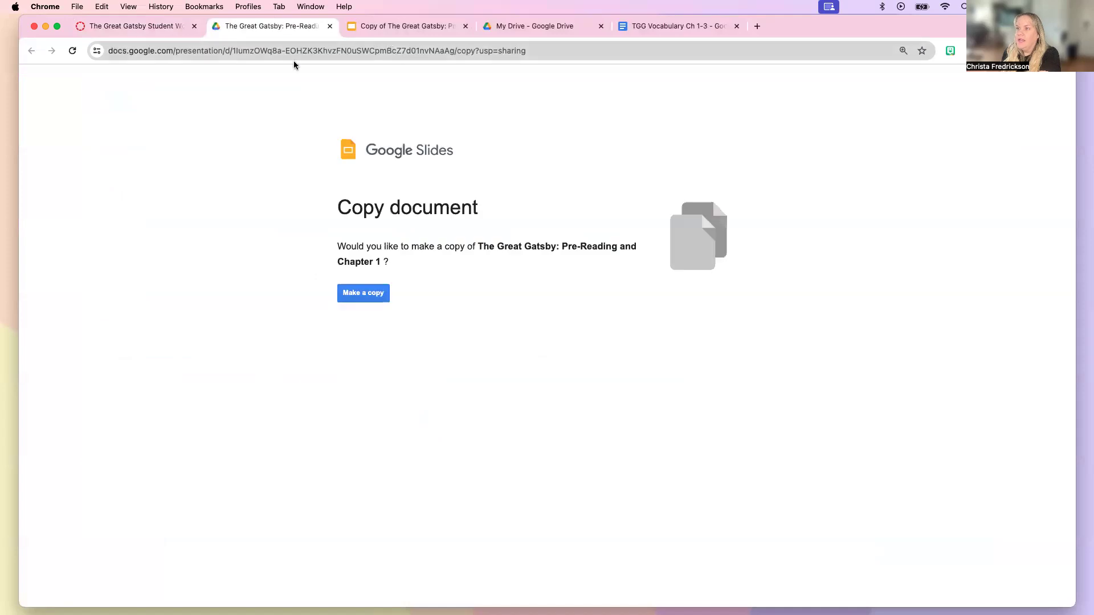
pyautogui.click(363, 294)
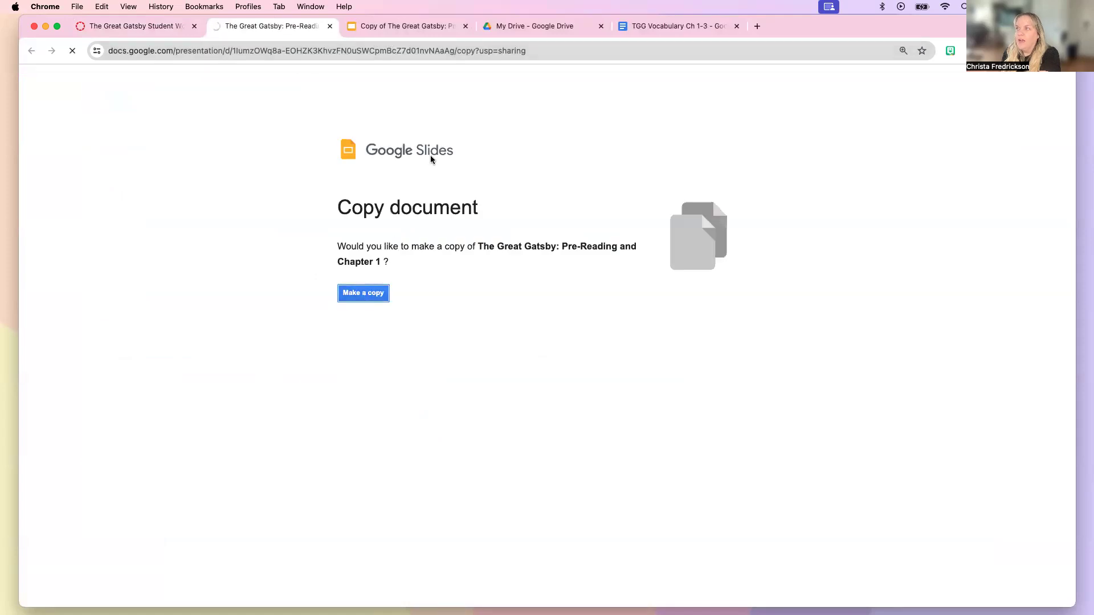
pyautogui.click(464, 27)
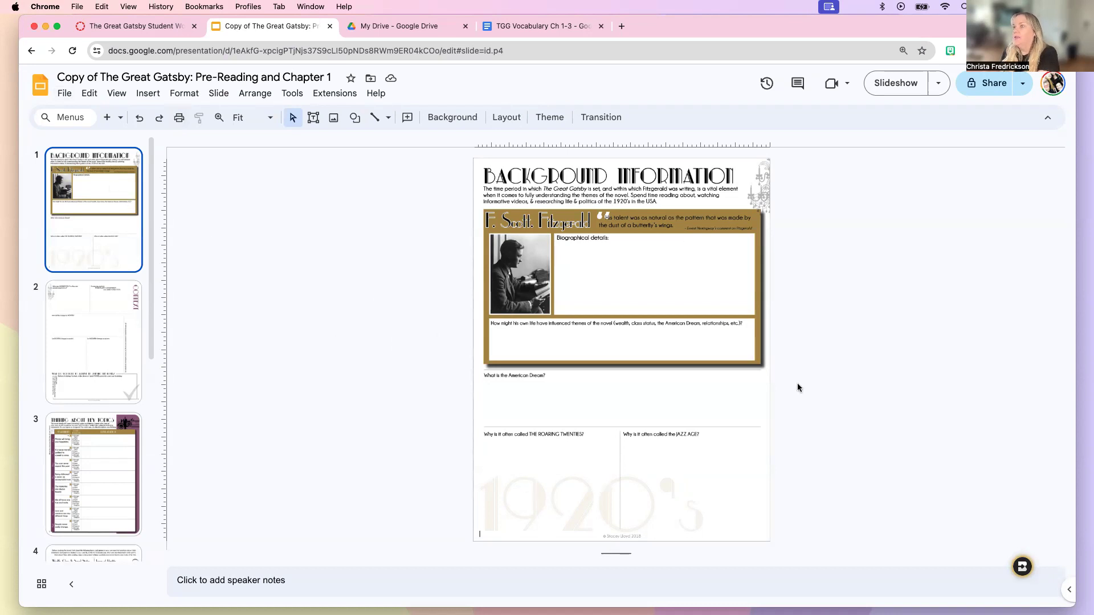
# Step: Set the slide zoom to 125%
pyautogui.click(268, 118)
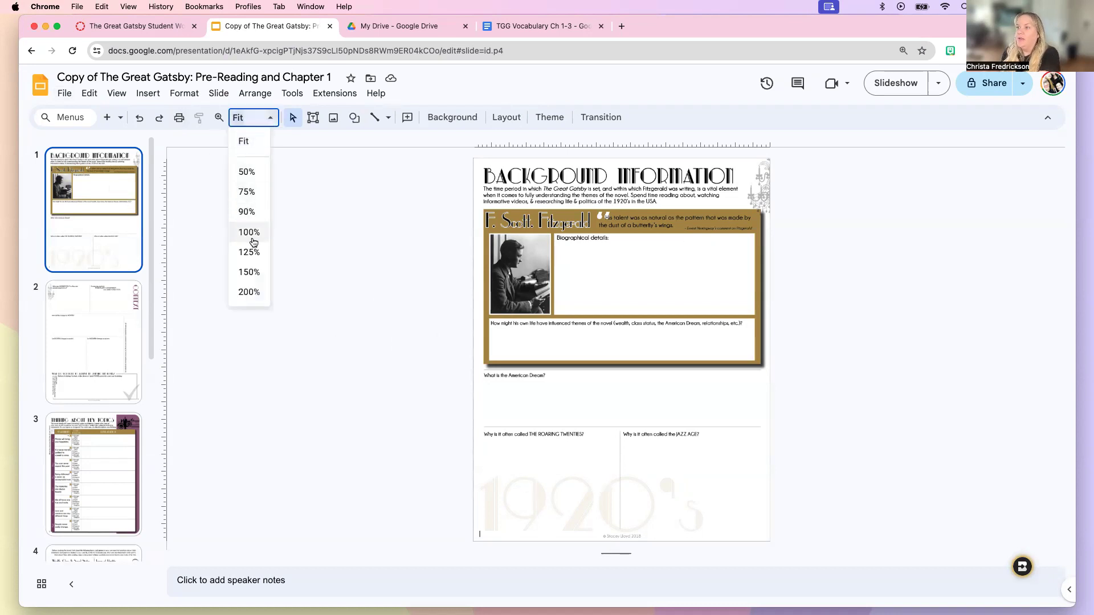
pyautogui.click(247, 251)
pyautogui.scroll(5, 424, 317)
# Step: Check slide 1's Biographical details and Fitzgerald's life and themes answer boxes
pyautogui.click(552, 394)
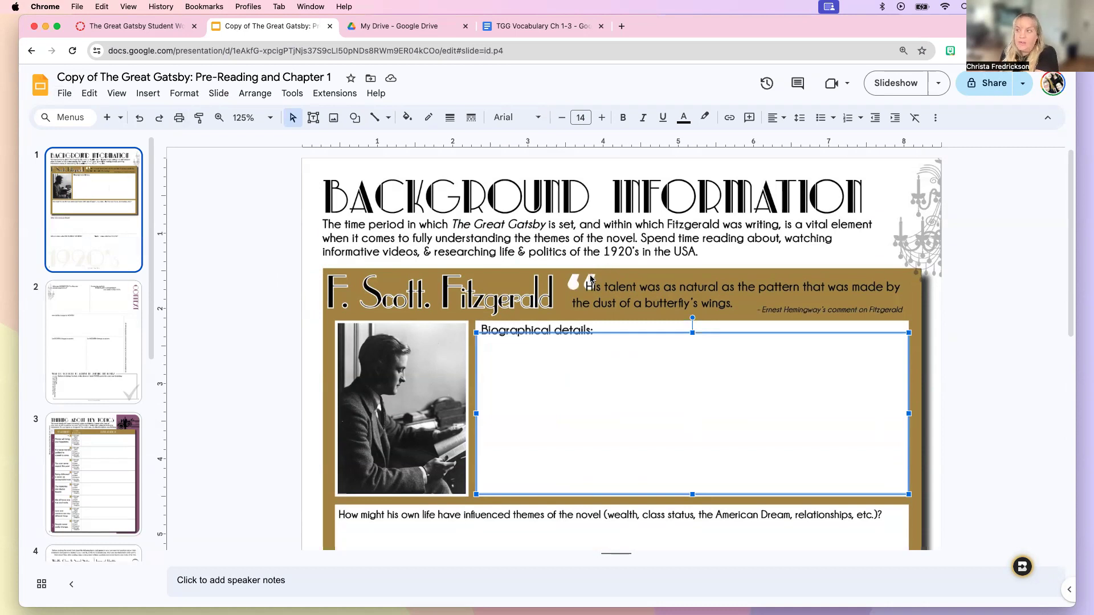
pyautogui.scroll(-2, 592, 288)
pyautogui.click(584, 330)
pyautogui.scroll(-1, 546, 296)
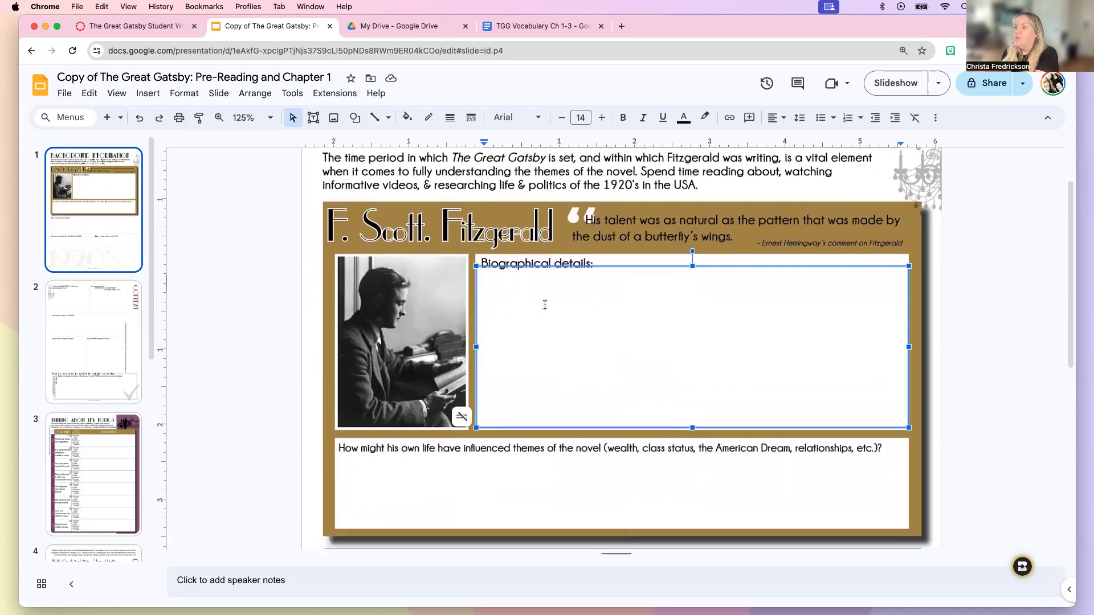
pyautogui.scroll(-1, 545, 305)
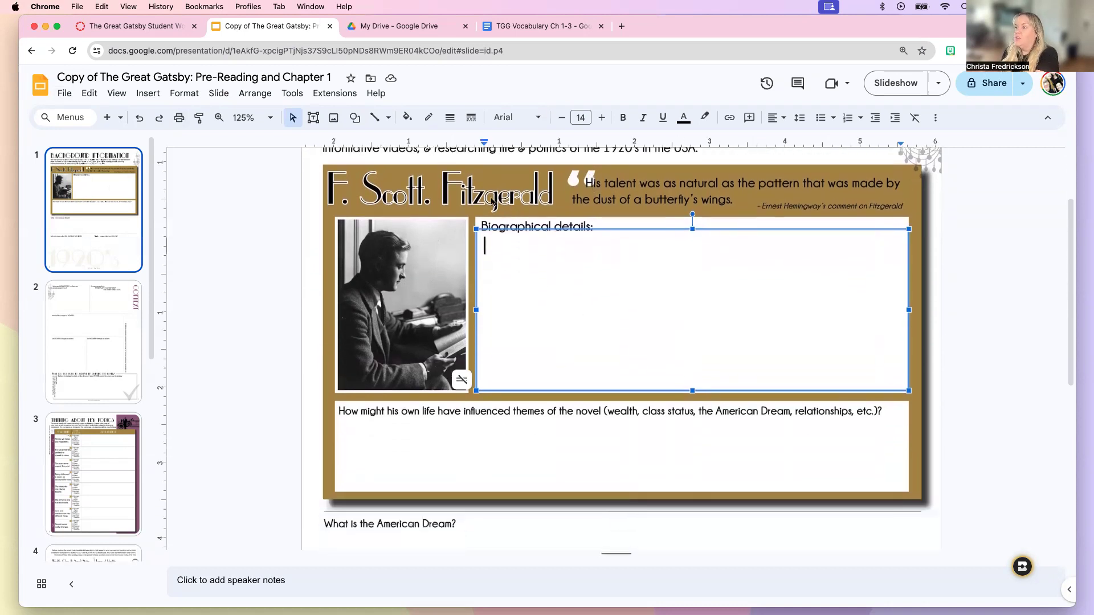
pyautogui.scroll(-3, 511, 308)
pyautogui.click(515, 318)
pyautogui.scroll(-4, 454, 312)
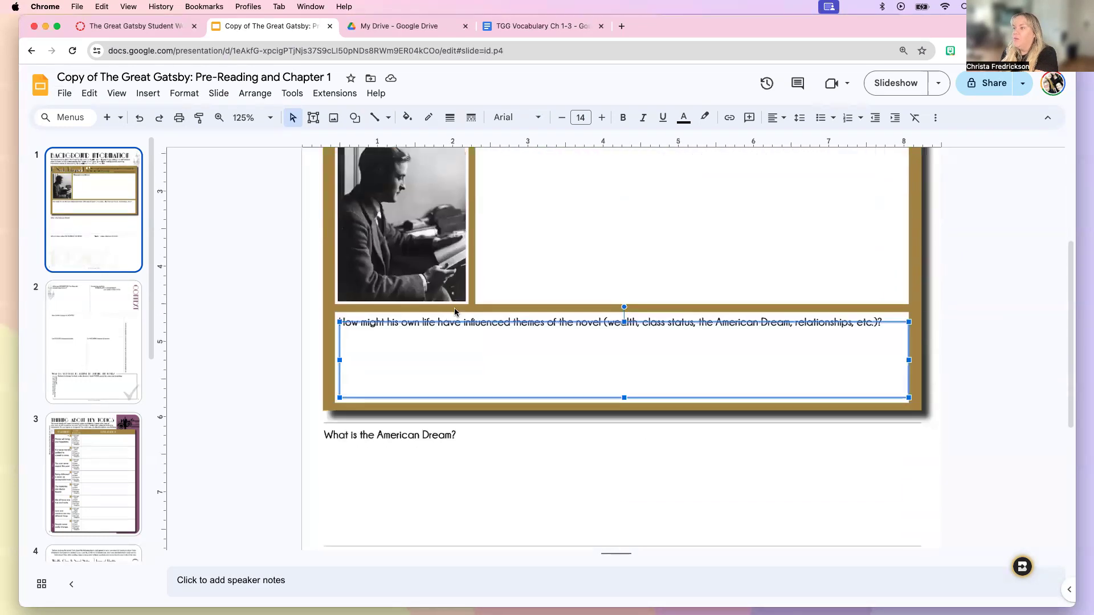
pyautogui.scroll(5, 587, 281)
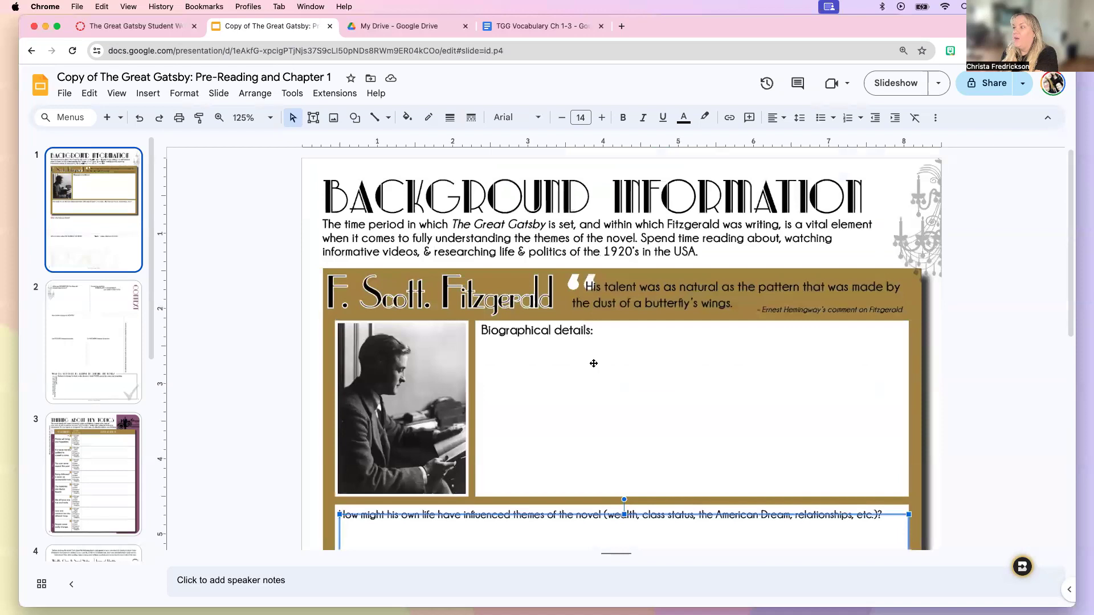
pyautogui.click(587, 364)
# Step: Check the American Dream, Roaring Twenties and Jazz Age answer boxes, then go to slide 2
pyautogui.scroll(-6, 483, 370)
pyautogui.click(469, 317)
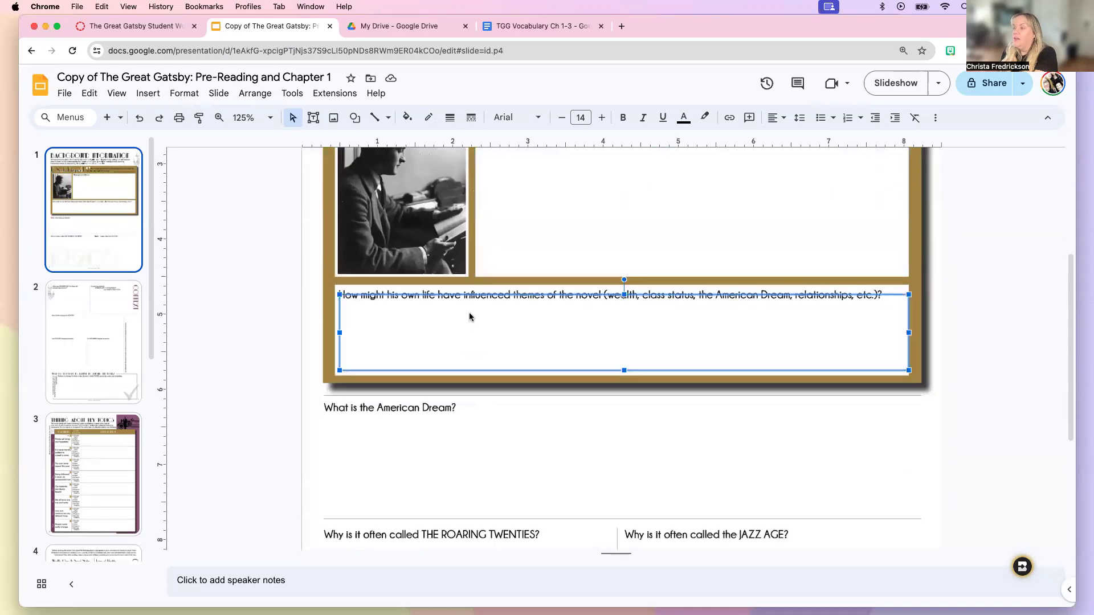
pyautogui.scroll(-5, 461, 308)
pyautogui.click(403, 277)
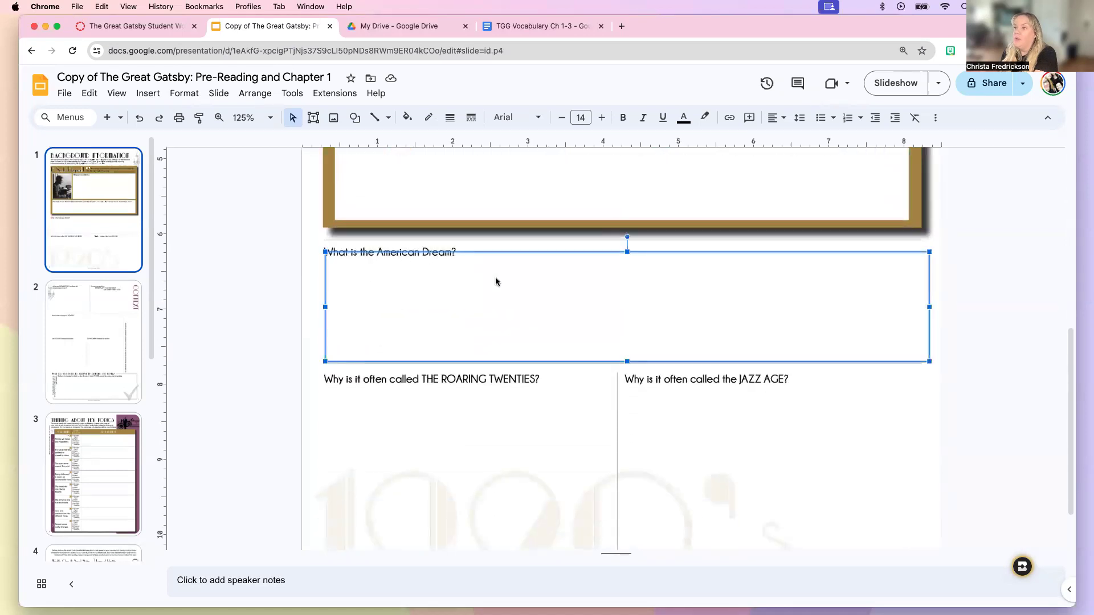
pyautogui.click(503, 442)
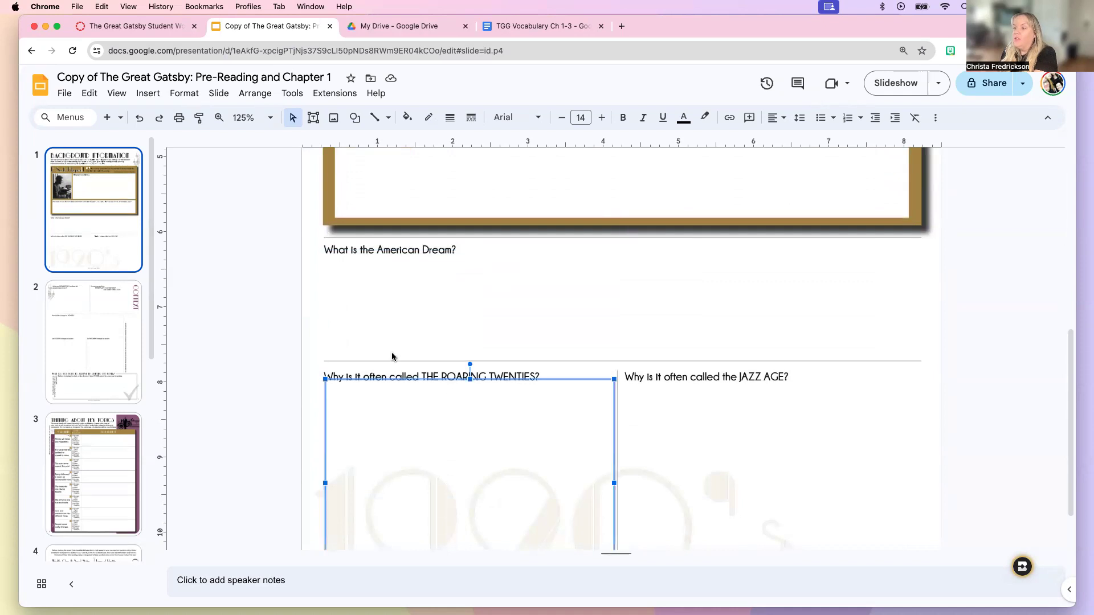
pyautogui.scroll(-2, 393, 350)
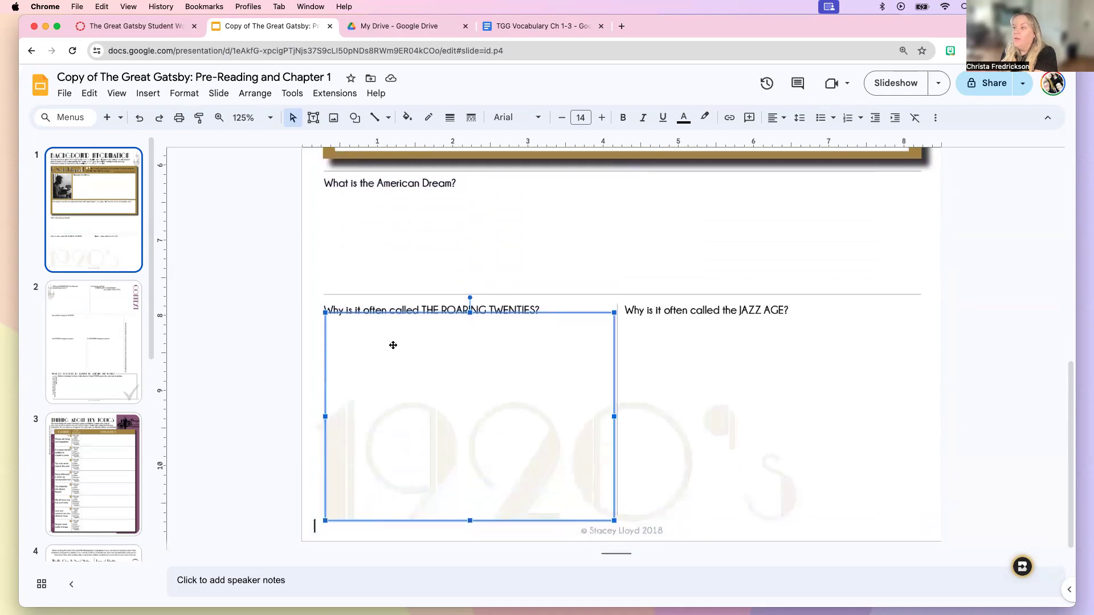
pyautogui.click(684, 402)
pyautogui.click(87, 333)
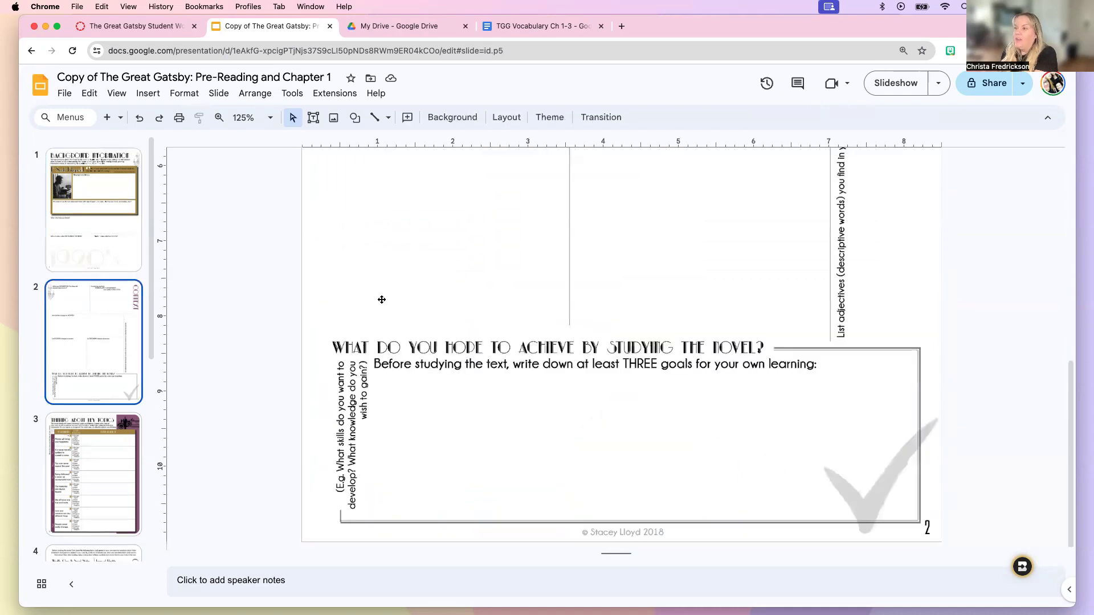
pyautogui.scroll(4, 446, 349)
# Step: Select slide 2's Prohibition answer box, type test text and erase it
pyautogui.click(451, 250)
pyautogui.scroll(4, 452, 334)
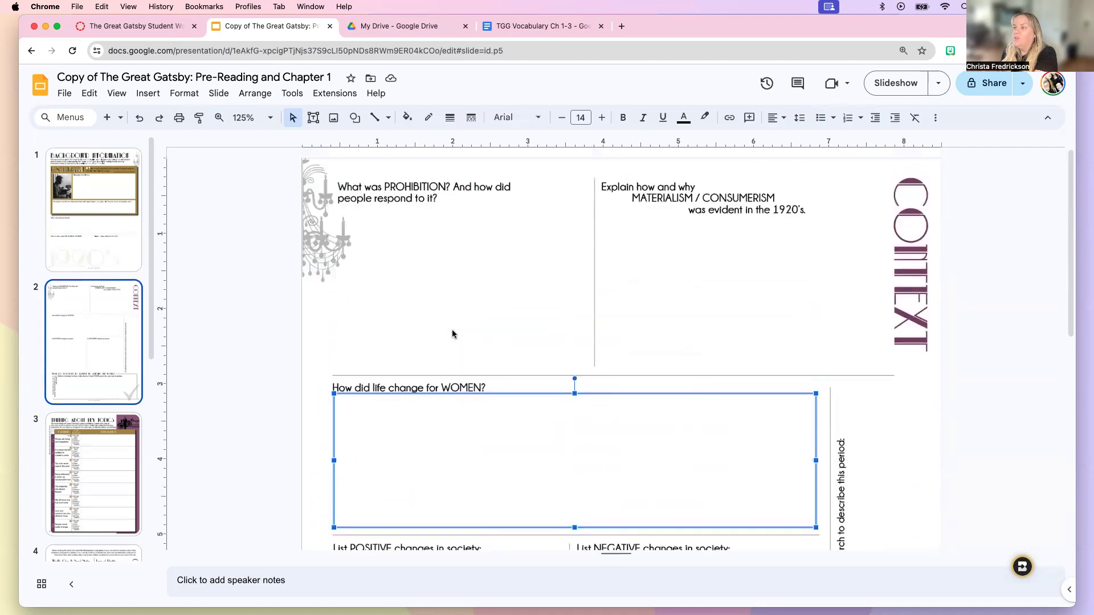
pyautogui.click(439, 257)
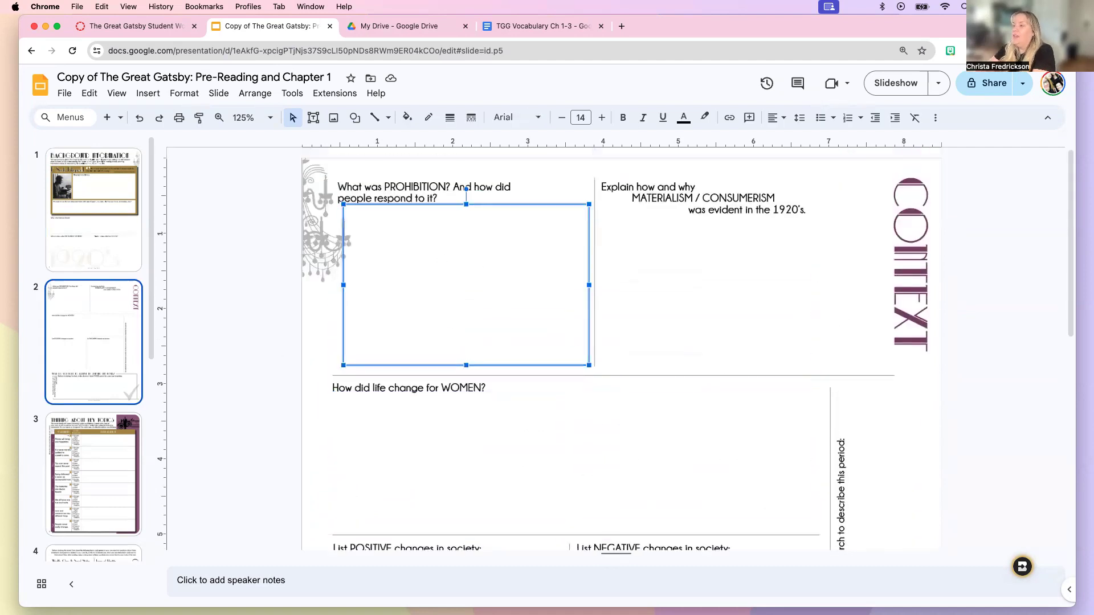
pyautogui.write('asd;flaksdfja;sldkfj')
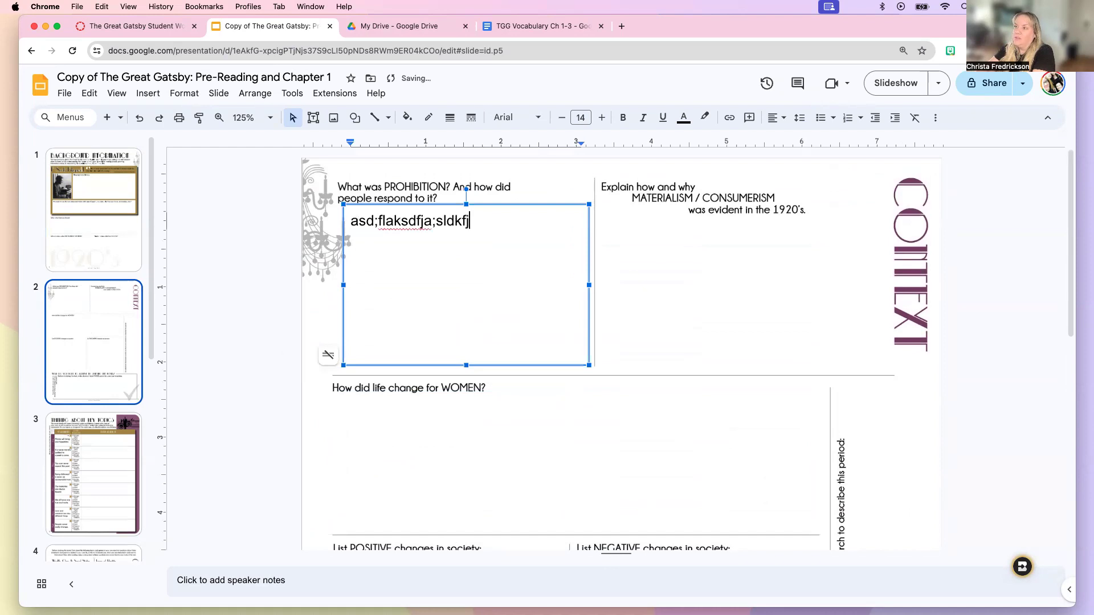
pyautogui.press('BackSpace')
pyautogui.press('BackSpace')
pyautogui.press('BackSpace')
pyautogui.press('BackSpace')
pyautogui.press('BackSpace')
pyautogui.press('BackSpace')
pyautogui.press('BackSpace')
pyautogui.press('BackSpace')
pyautogui.press('BackSpace')
pyautogui.press('BackSpace')
pyautogui.press('BackSpace')
pyautogui.press('BackSpace')
pyautogui.press('BackSpace')
pyautogui.press('BackSpace')
pyautogui.press('BackSpace')
pyautogui.press('BackSpace')
pyautogui.press('BackSpace')
pyautogui.press('BackSpace')
pyautogui.press('BackSpace')
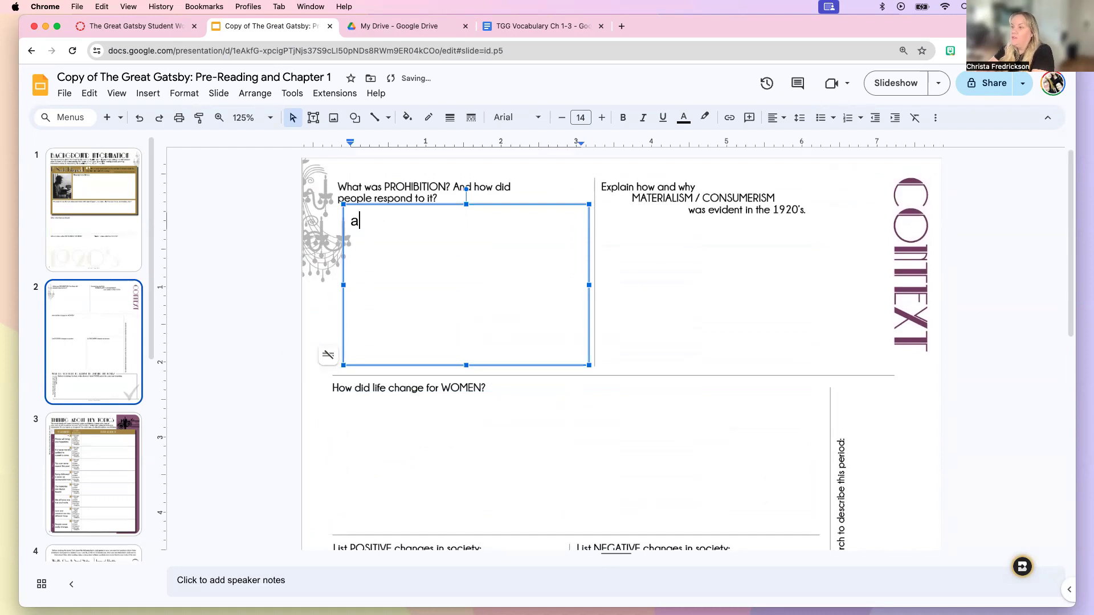
pyautogui.press('BackSpace')
# Step: Enter 'Prohibition was...' in the Prohibition answer box, correcting the typos
pyautogui.write('Prob')
pyautogui.press('BackSpace')
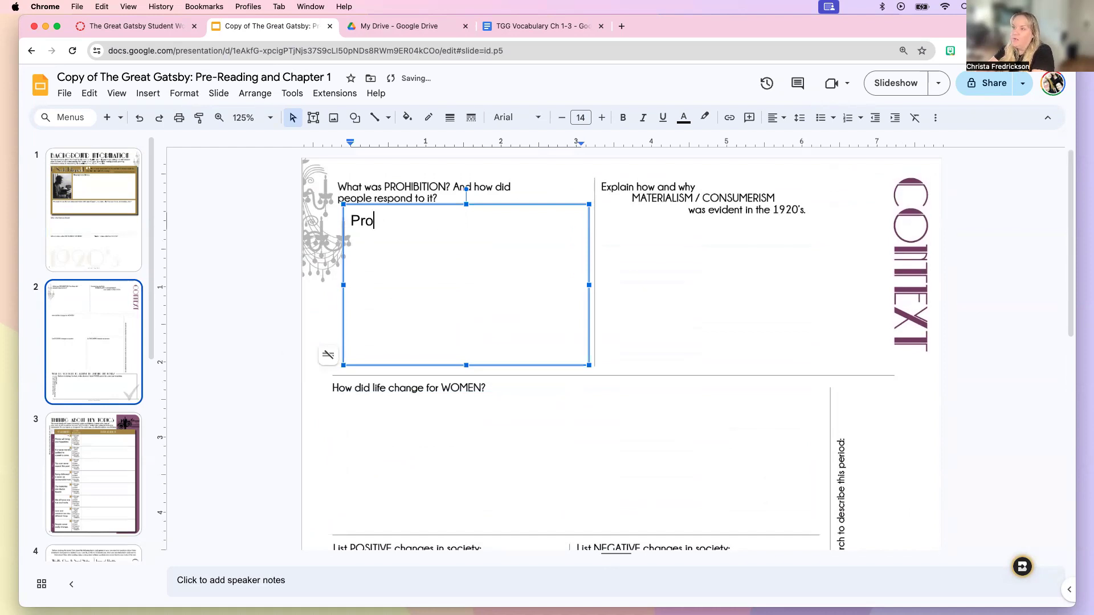
pyautogui.write('hibition w')
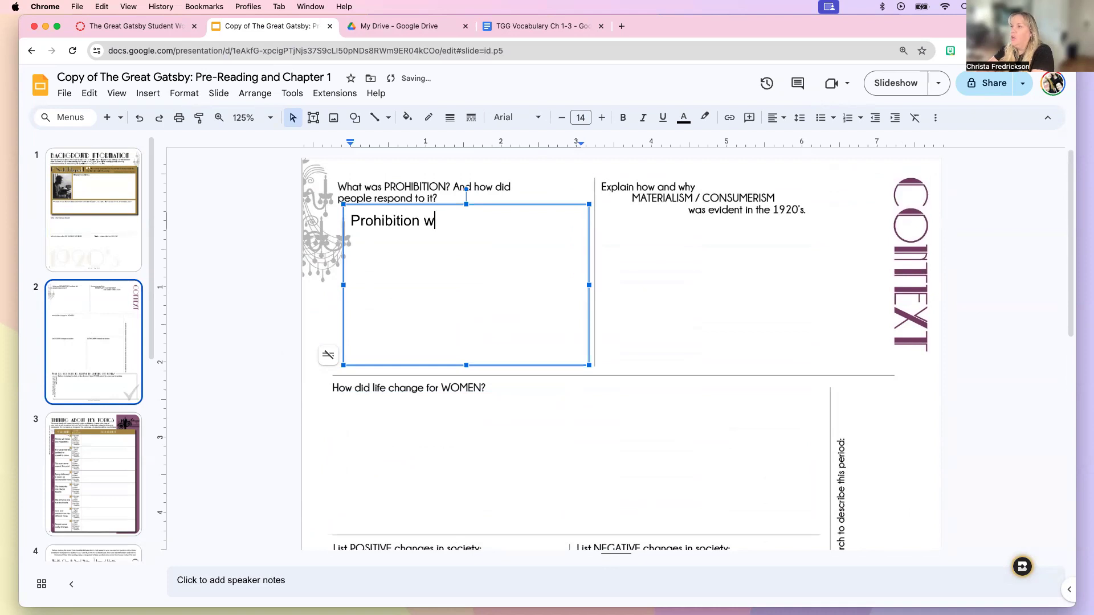
pyautogui.write('as/.')
pyautogui.press('BackSpace')
pyautogui.press('BackSpace')
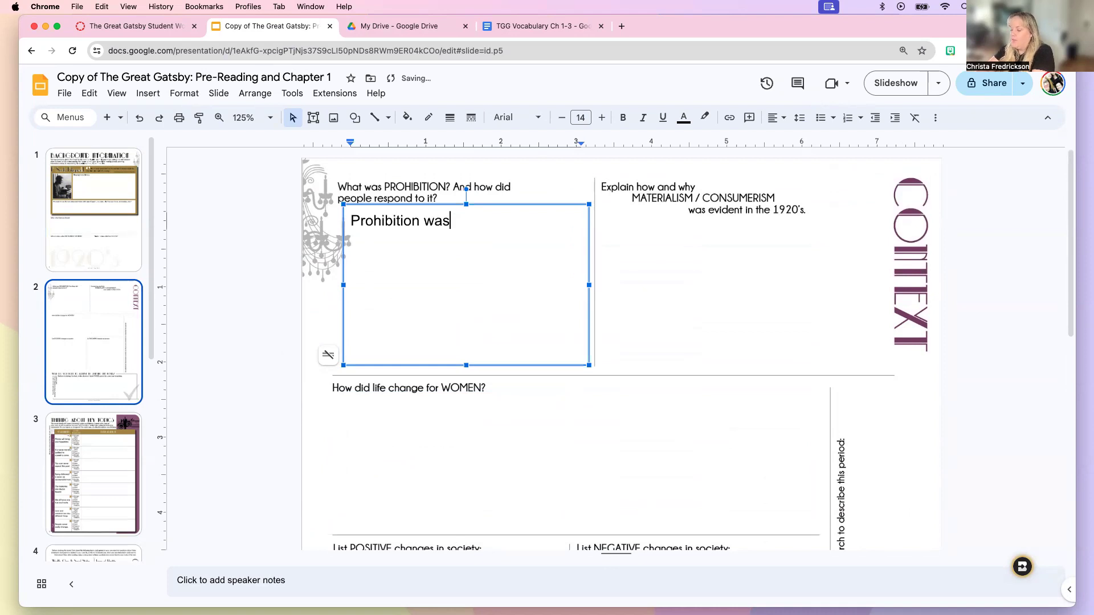
pyautogui.write('...')
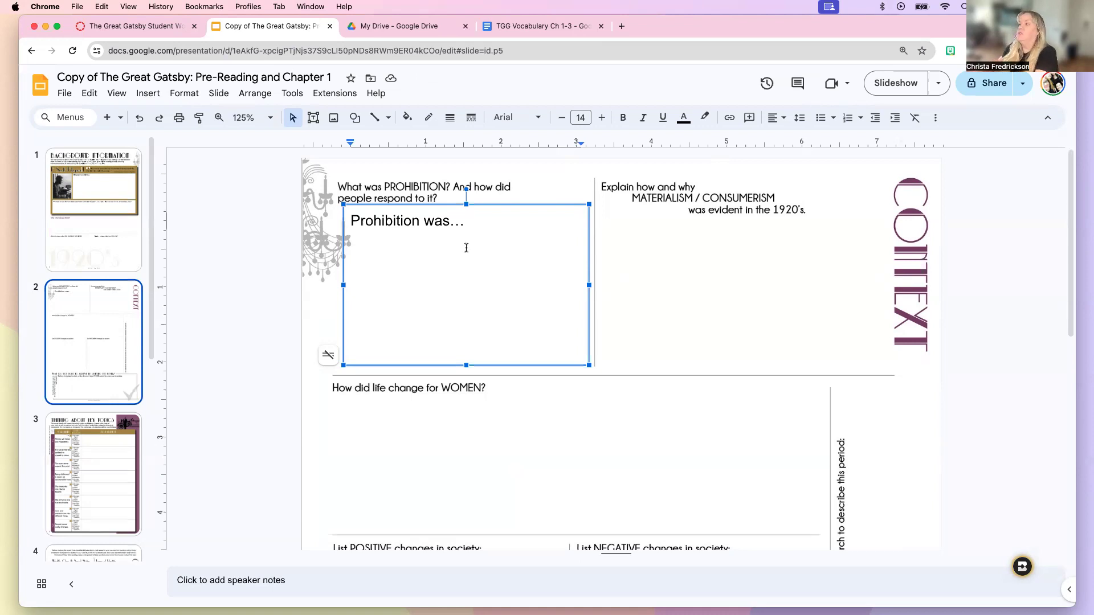
pyautogui.scroll(-1, 616, 368)
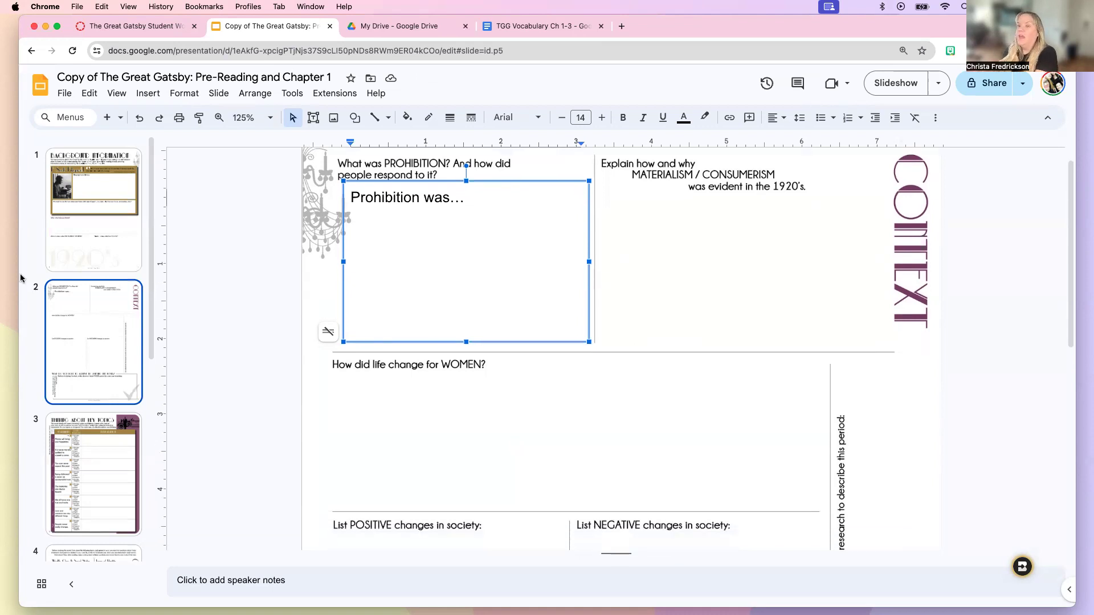
# Step: Go to slide 3, Thinking About Key Topics, and check the row One explanation box
pyautogui.click(101, 218)
pyautogui.click(98, 319)
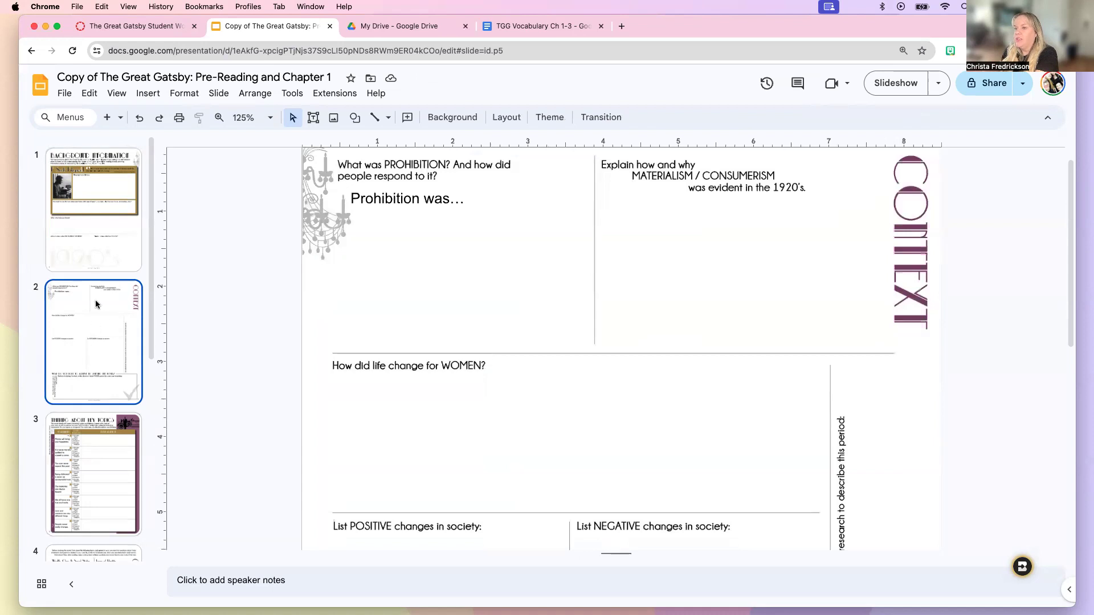
pyautogui.click(102, 505)
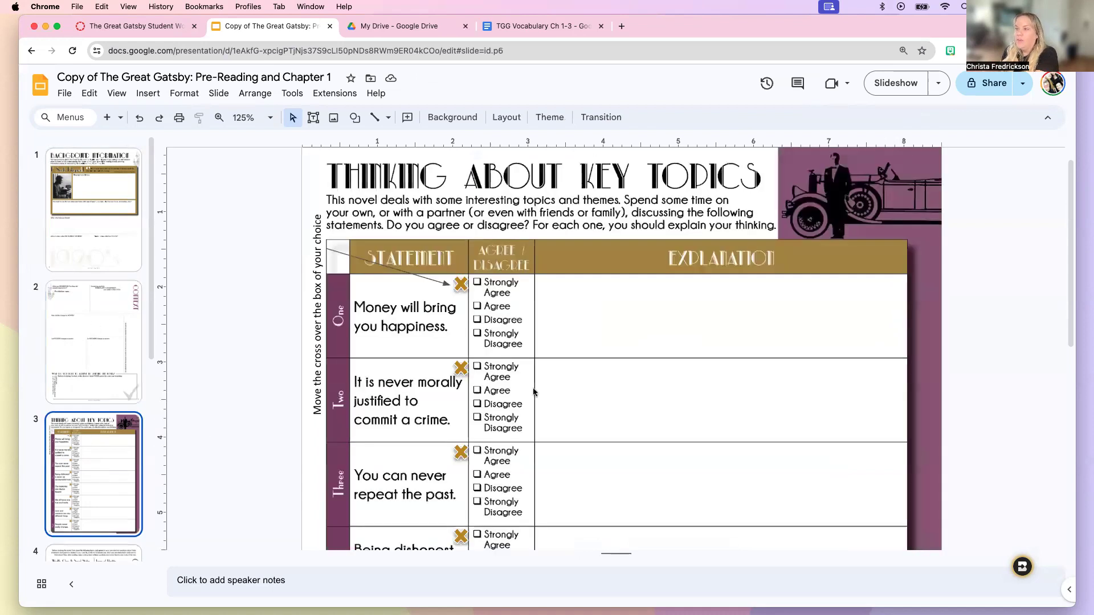
pyautogui.scroll(-2, 522, 317)
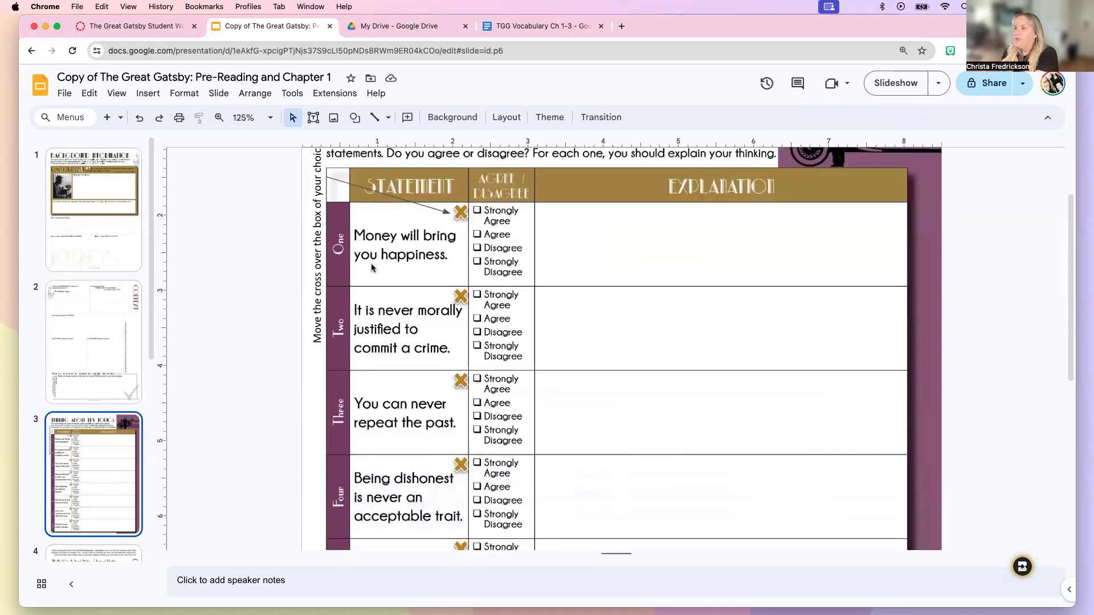
pyautogui.scroll(2, 373, 269)
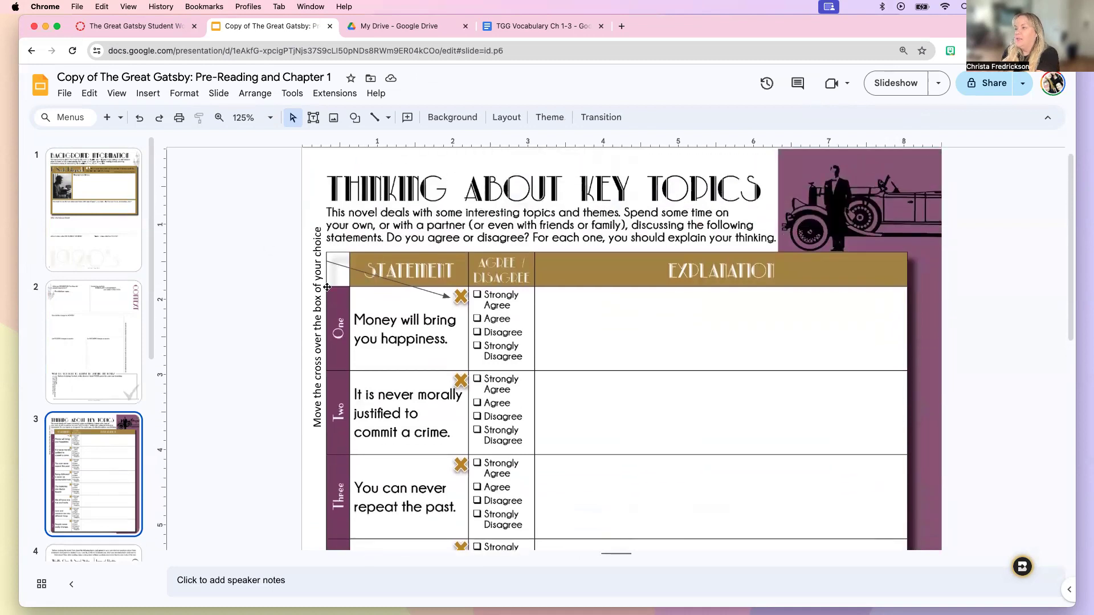
pyautogui.scroll(-1, 358, 301)
pyautogui.scroll(-3, 357, 301)
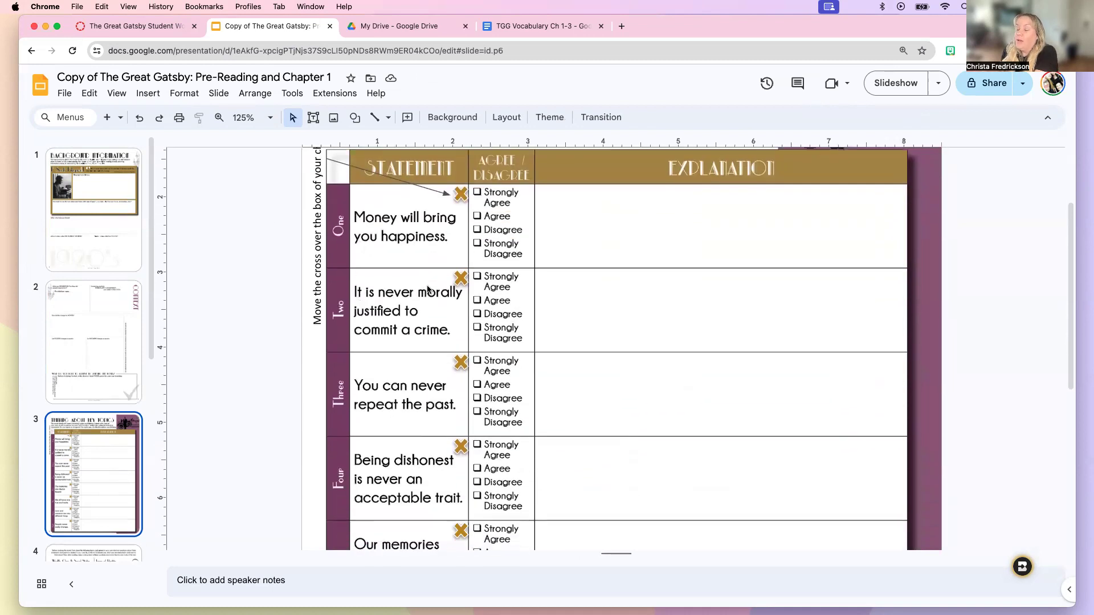
pyautogui.scroll(4, 428, 290)
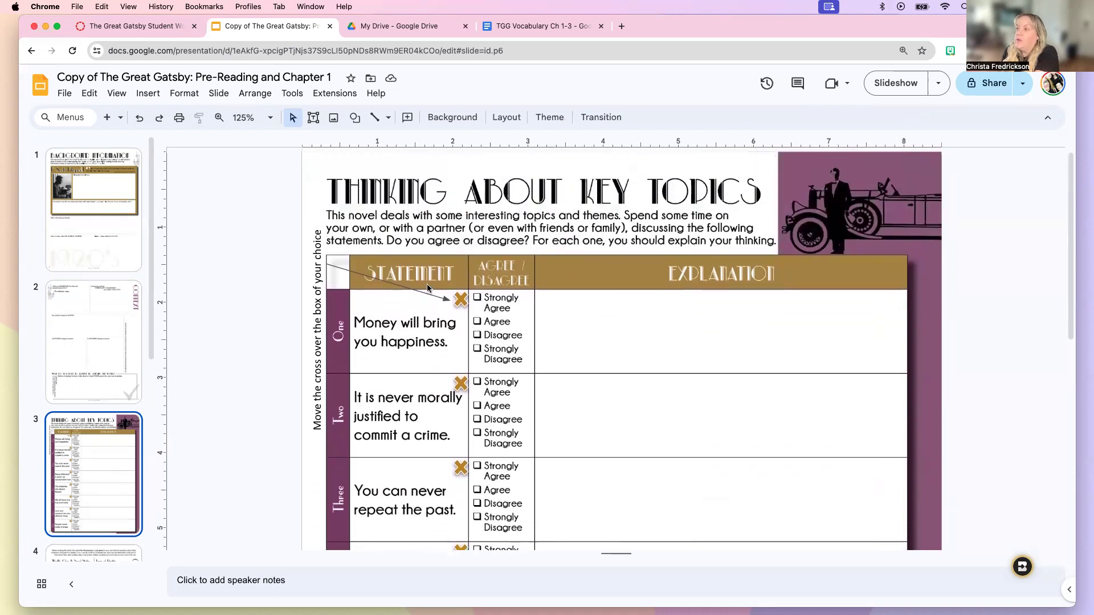
pyautogui.click(595, 329)
pyautogui.click(425, 330)
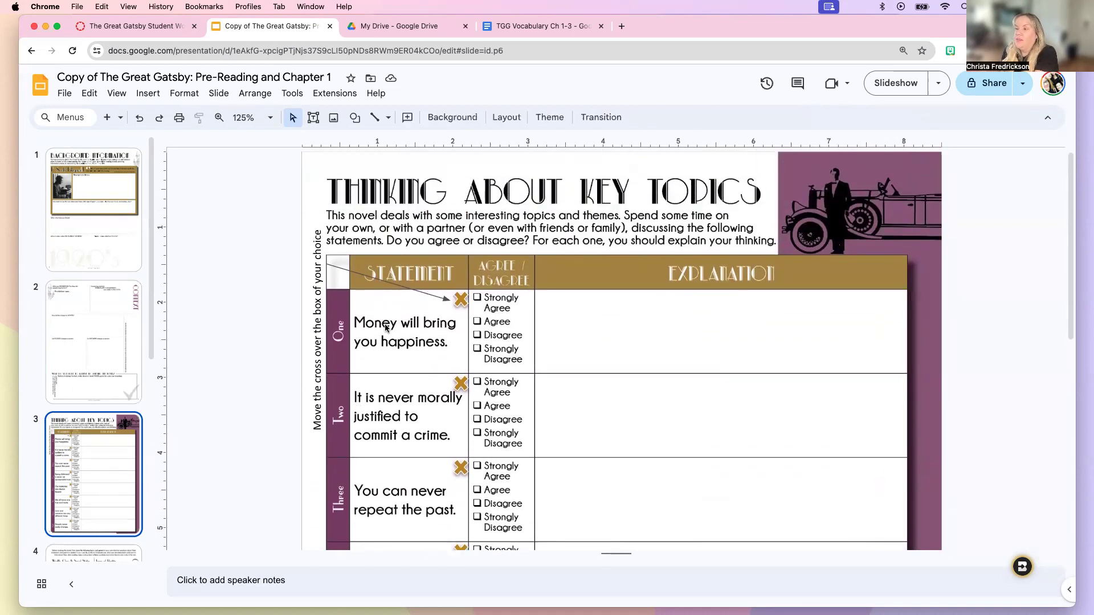
pyautogui.click(661, 325)
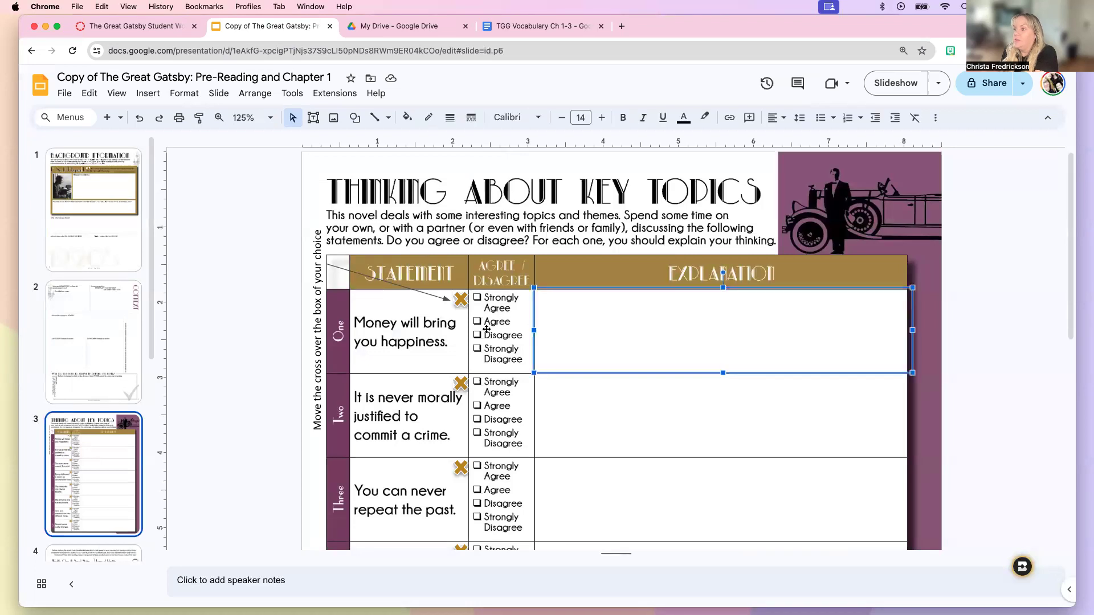
pyautogui.click(488, 333)
# Step: Drag the row One cross onto the Agree checkbox
pyautogui.click(459, 296)
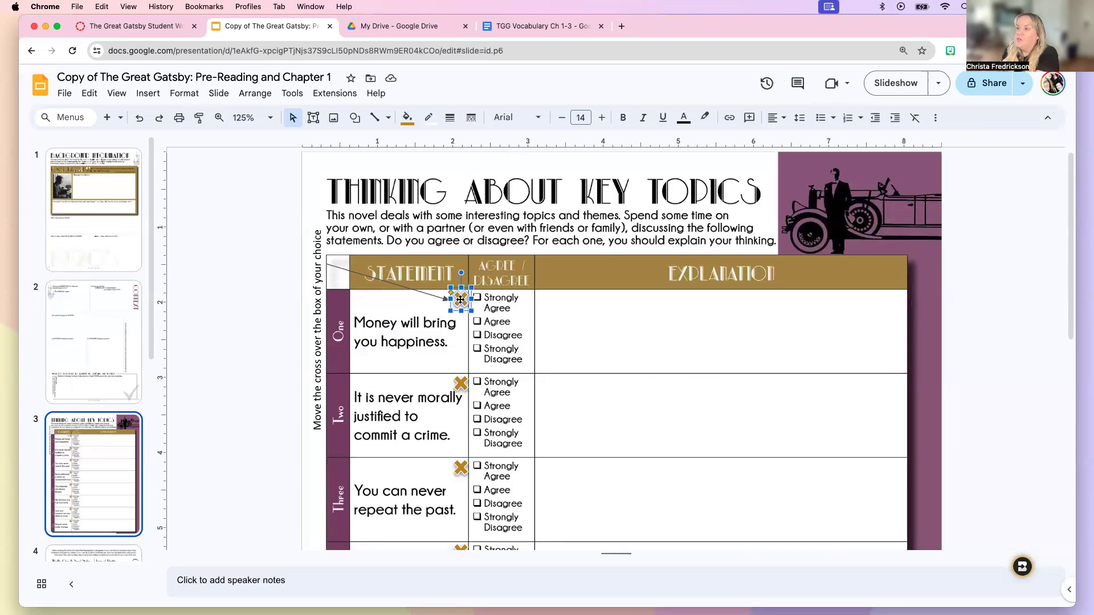
pyautogui.moveTo(447, 308); pyautogui.dragTo(446, 308)
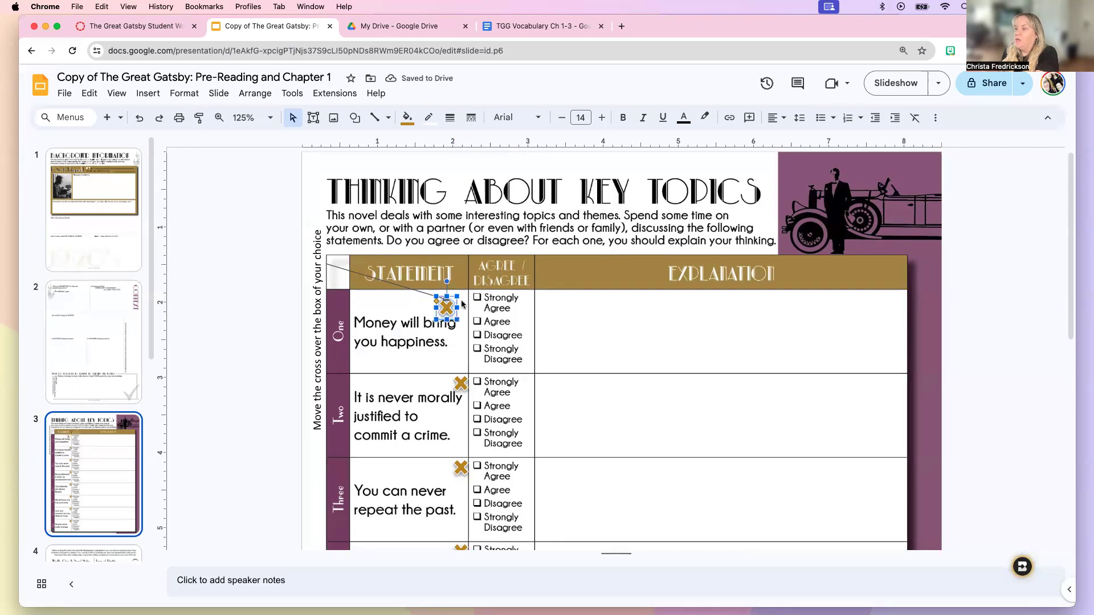
pyautogui.moveTo(447, 307); pyautogui.dragTo(479, 322)
# Step: Check the row One and row Seven explanation boxes, then go to slide 4
pyautogui.click(612, 328)
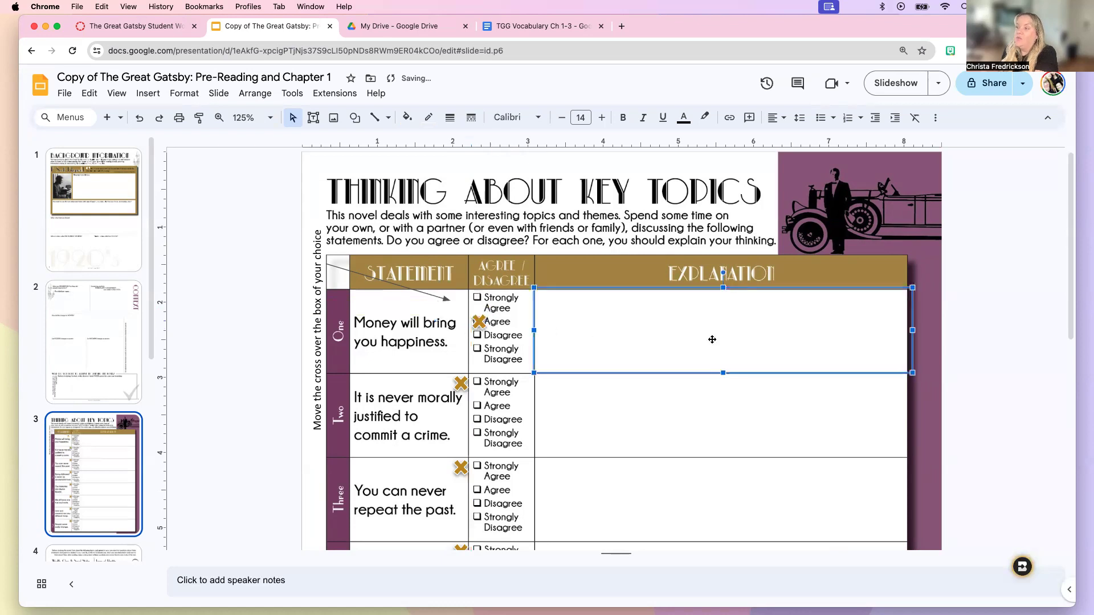
pyautogui.scroll(-10, 542, 359)
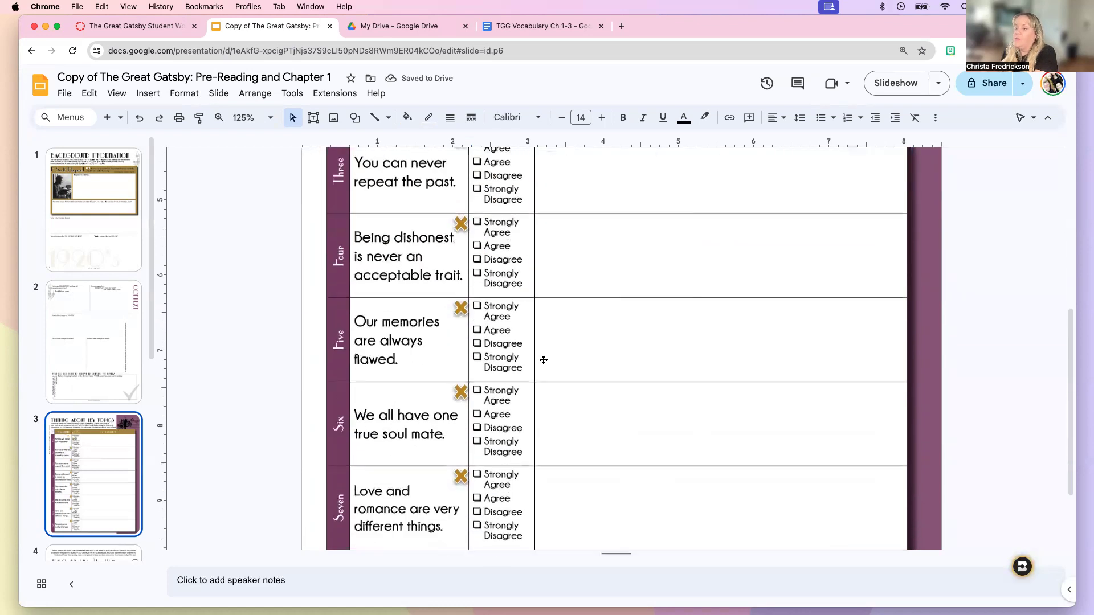
pyautogui.click(670, 413)
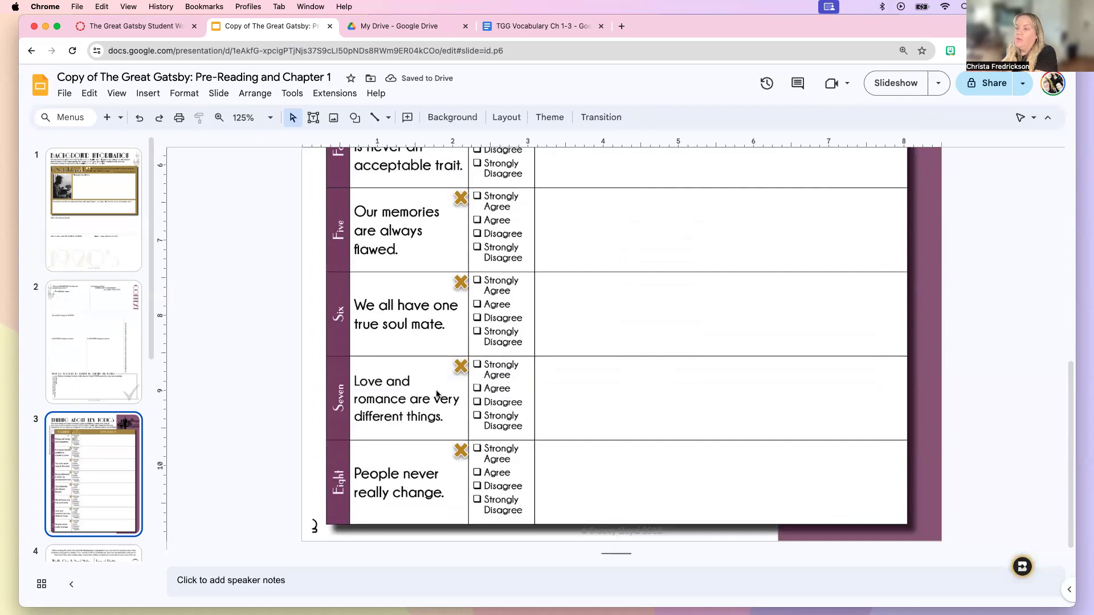
pyautogui.click(644, 399)
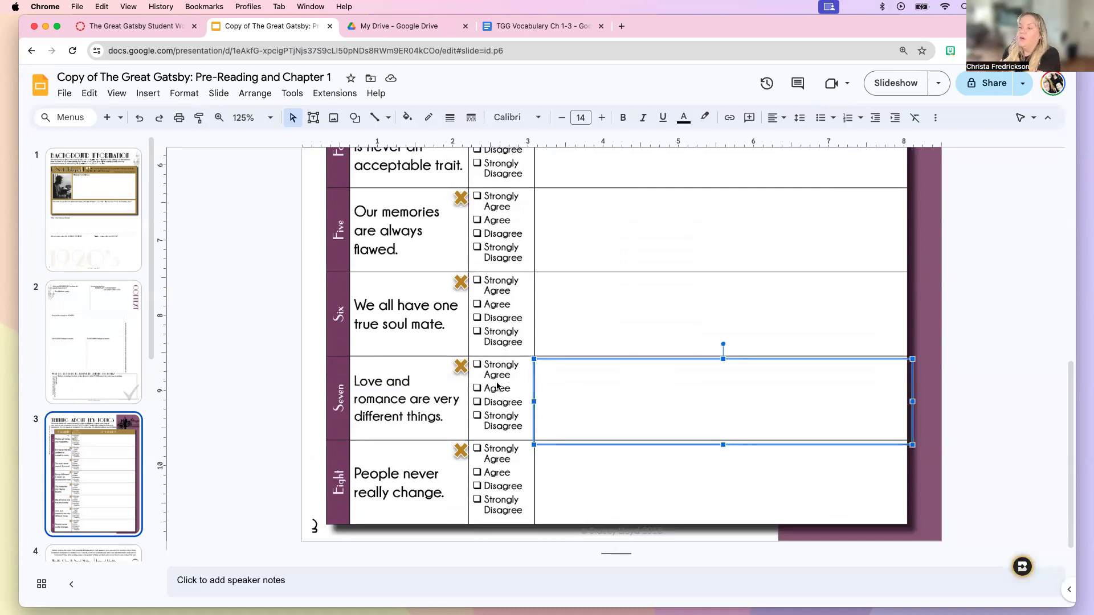
pyautogui.scroll(-3, 67, 491)
pyautogui.click(73, 466)
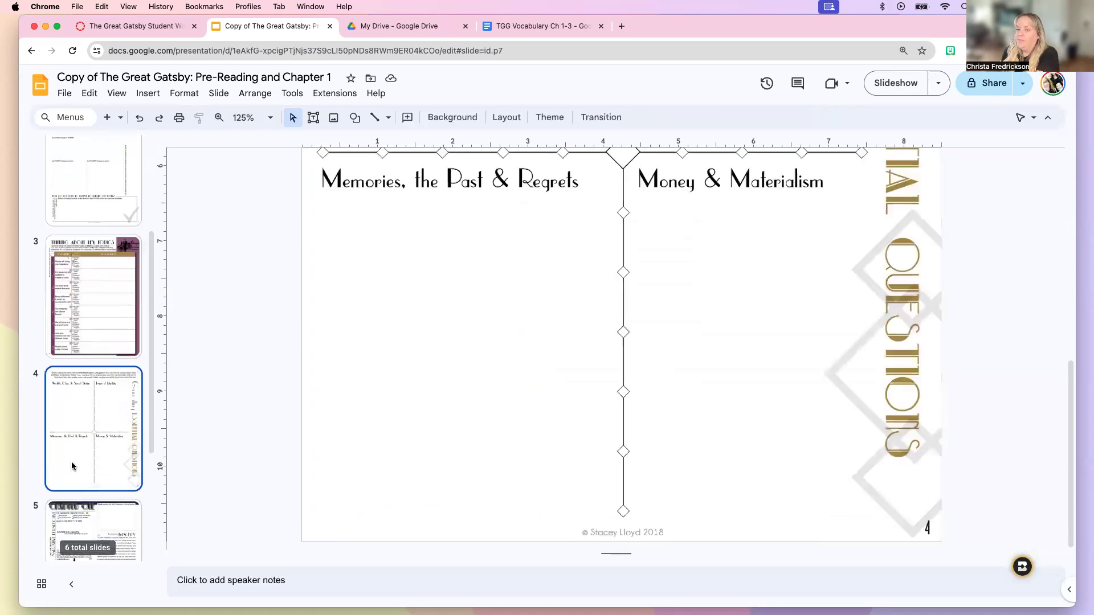
# Step: Check slide 4's four theme answer boxes, from Wealth, Class & Social Status to Money & Materialism
pyautogui.scroll(7, 545, 354)
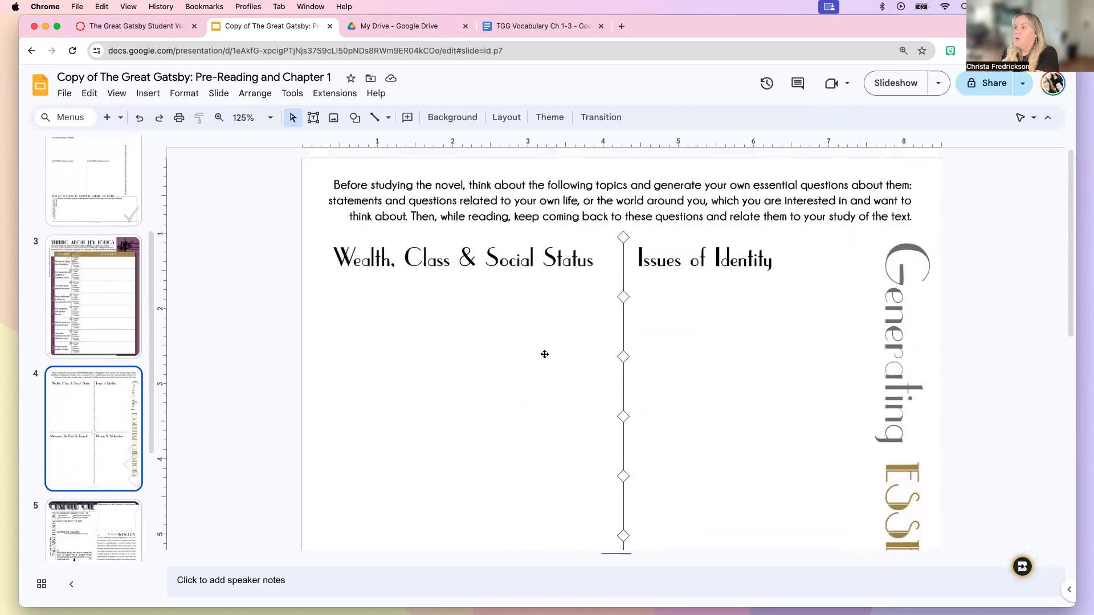
pyautogui.click(500, 387)
pyautogui.click(692, 412)
pyautogui.scroll(-5, 627, 416)
pyautogui.click(476, 434)
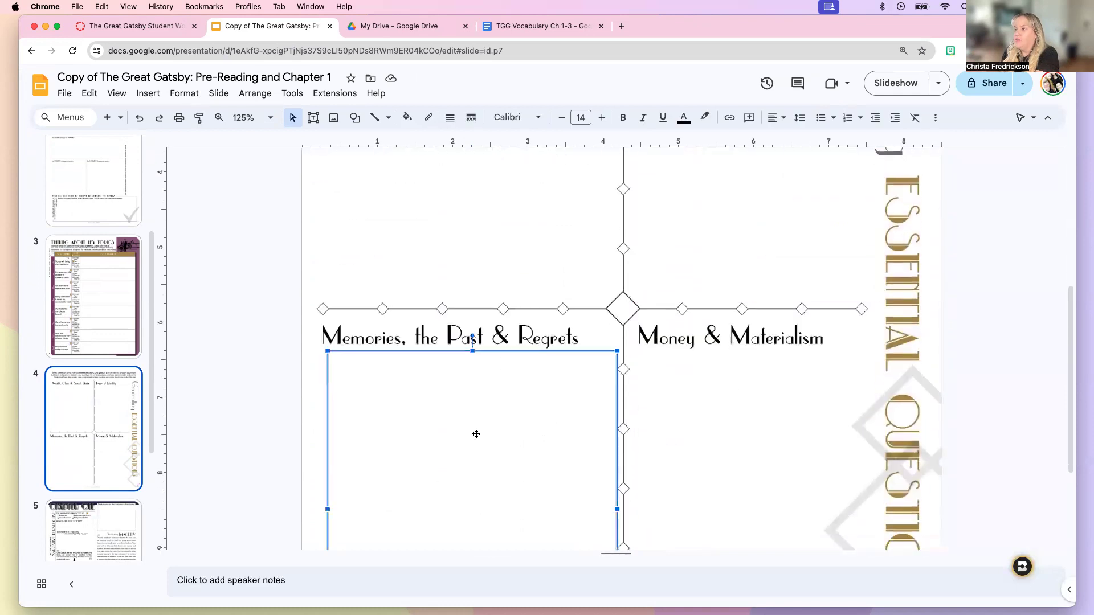
pyautogui.click(722, 437)
pyautogui.scroll(-3, 391, 435)
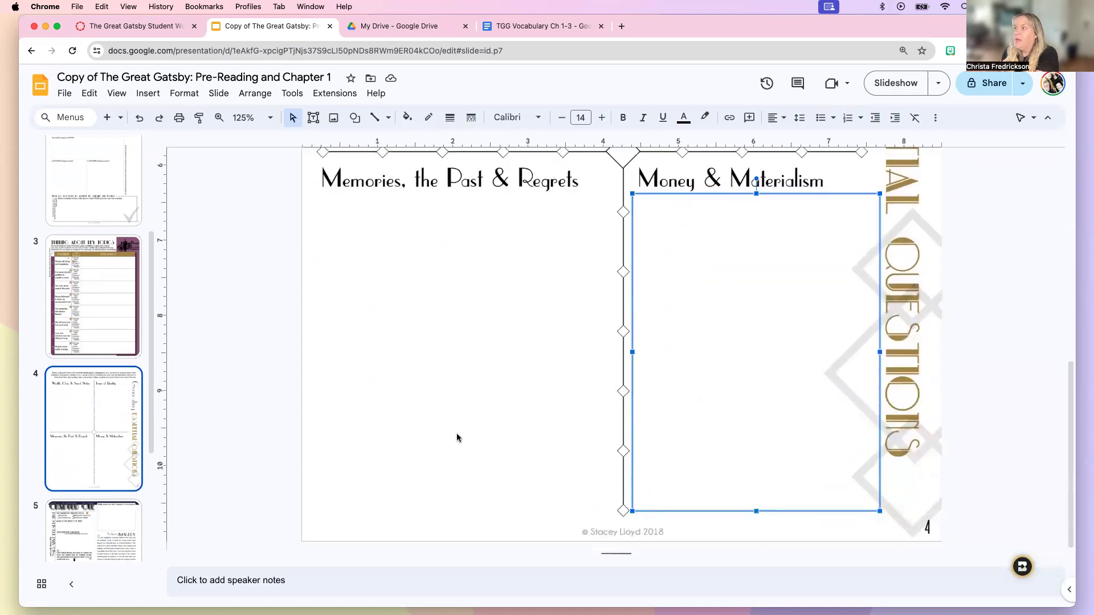
pyautogui.scroll(-5, 108, 446)
# Step: On slide 5, check the chapter summary, Describe the Narrator and effect answer boxes
pyautogui.click(114, 393)
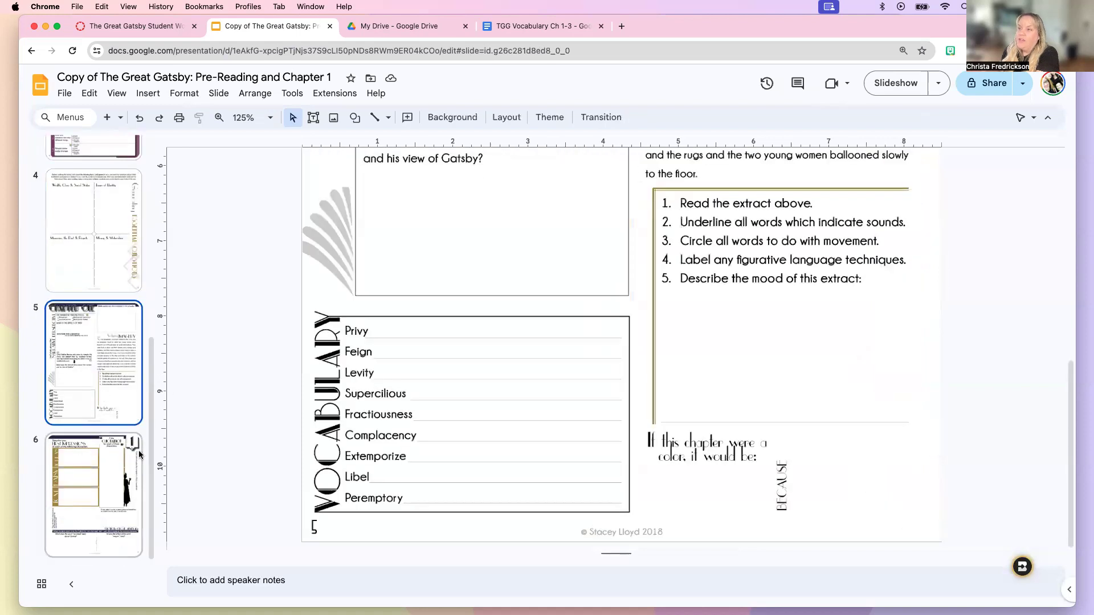
pyautogui.scroll(10, 419, 469)
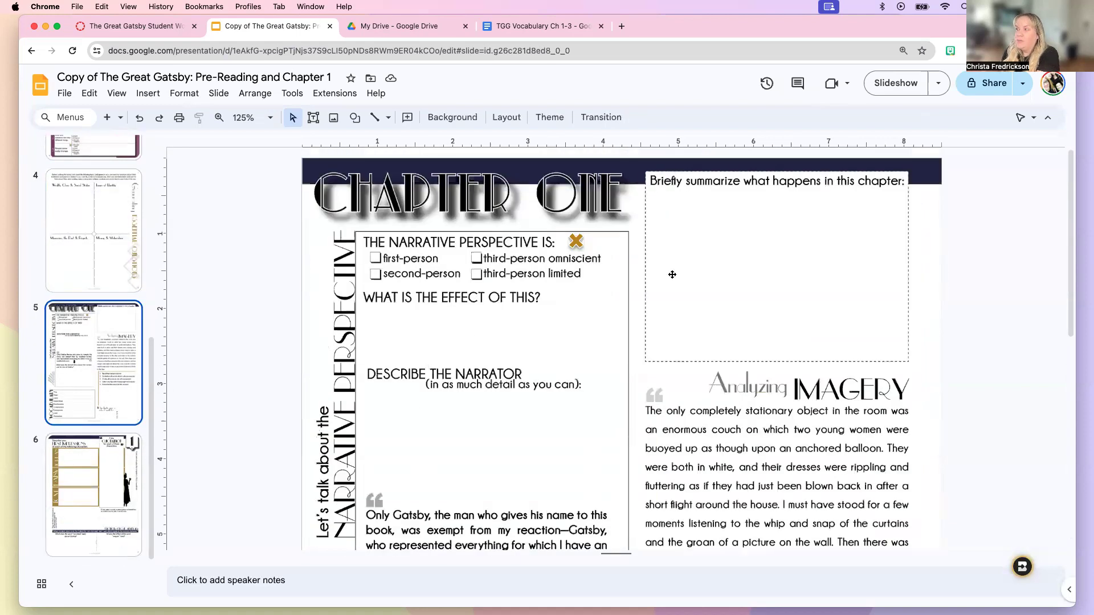
pyautogui.click(748, 269)
pyautogui.click(460, 419)
pyautogui.click(430, 316)
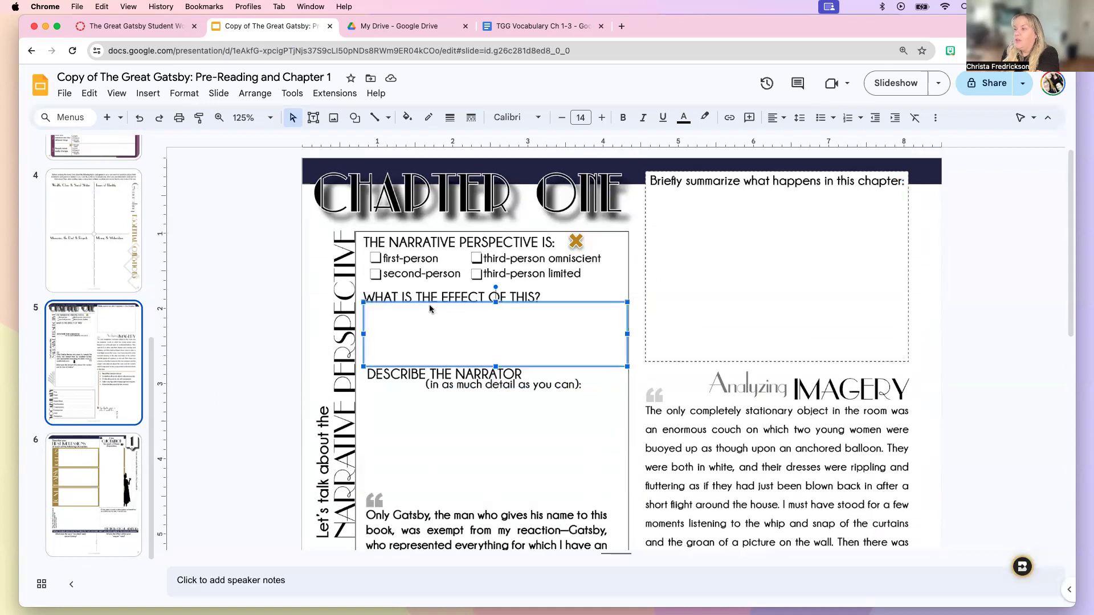
# Step: Drag the narrative perspective cross toward the third-person options, then undo the last move
pyautogui.click(424, 254)
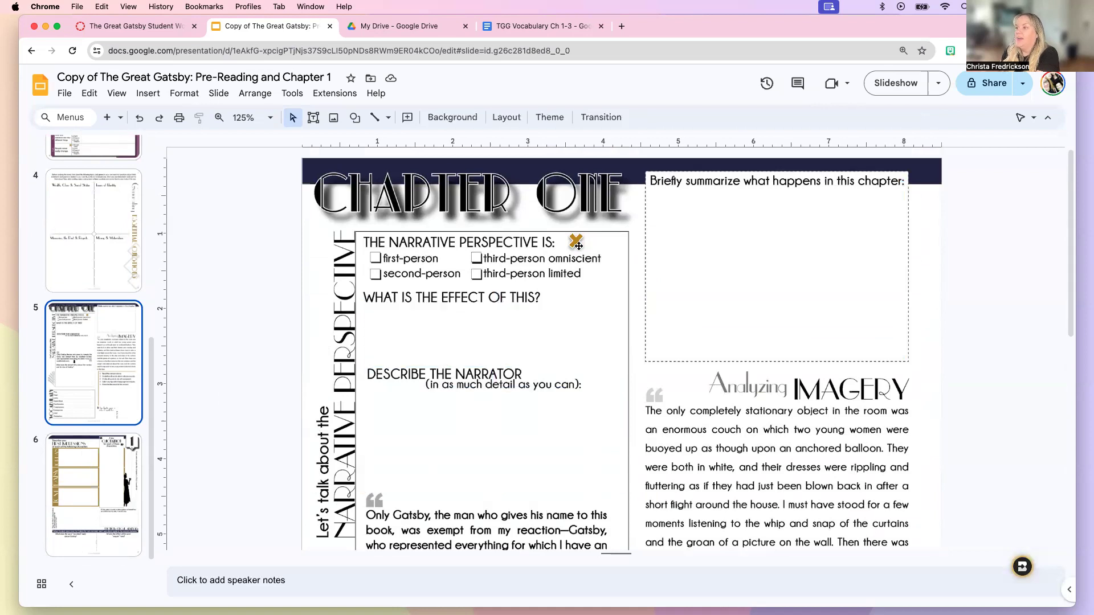
pyautogui.moveTo(577, 244); pyautogui.dragTo(512, 276)
pyautogui.press('Escape')
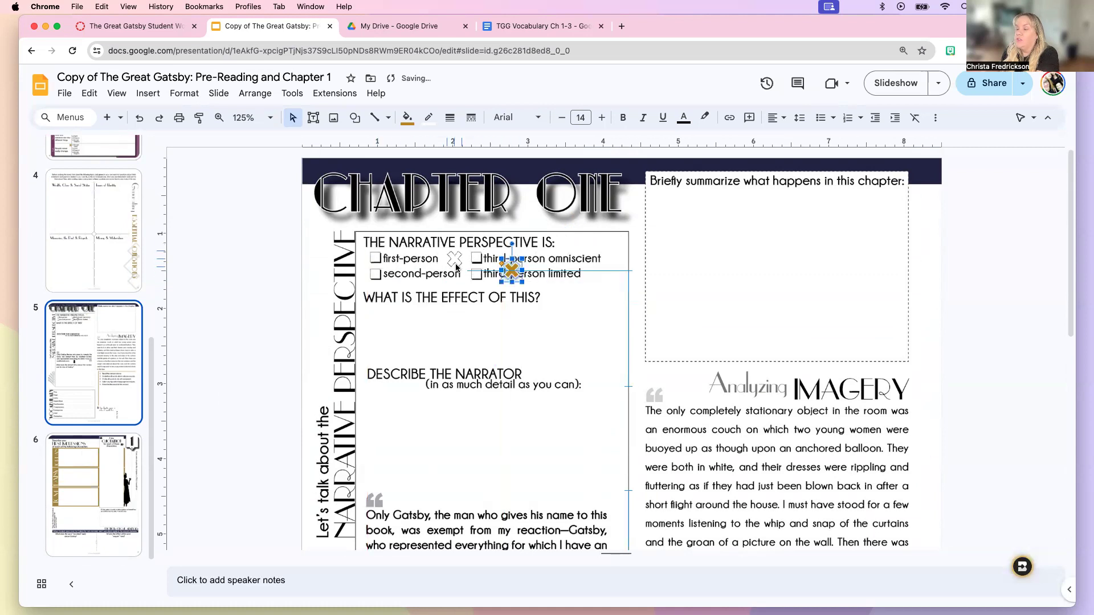
pyautogui.click(442, 329)
pyautogui.click(442, 417)
pyautogui.scroll(-5, 437, 450)
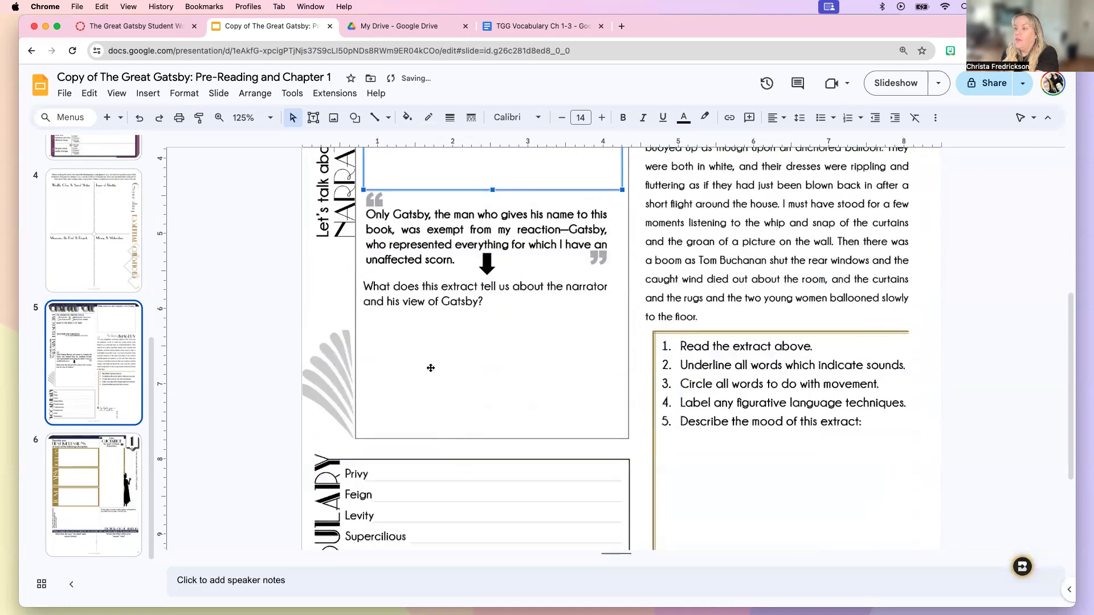
pyautogui.click(420, 290)
pyautogui.click(719, 428)
pyautogui.scroll(5, 706, 428)
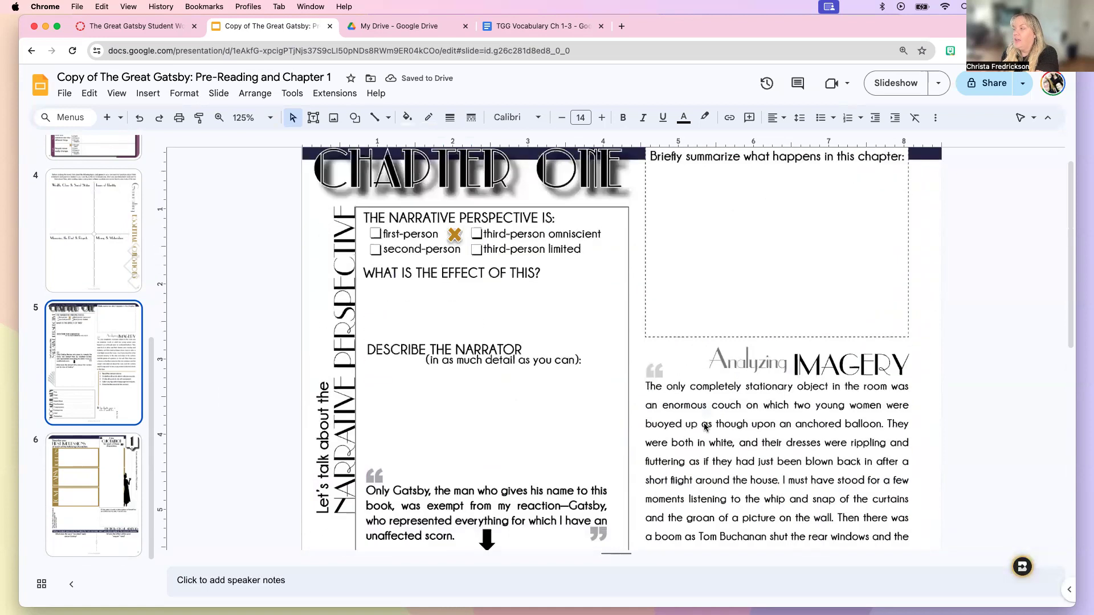
pyautogui.click(742, 216)
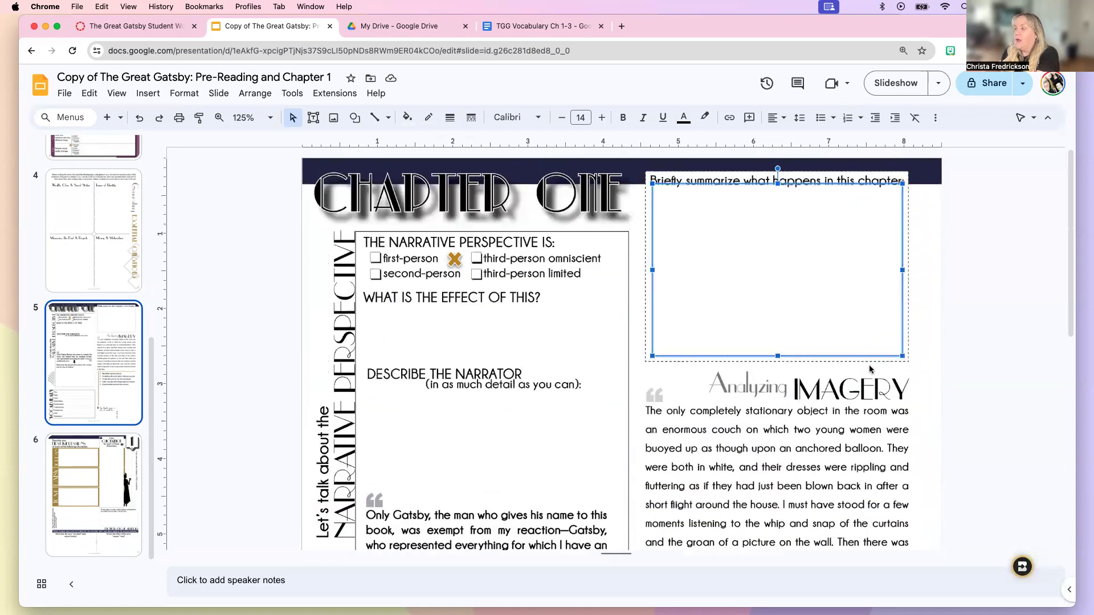
pyautogui.scroll(-5, 766, 274)
pyautogui.click(767, 364)
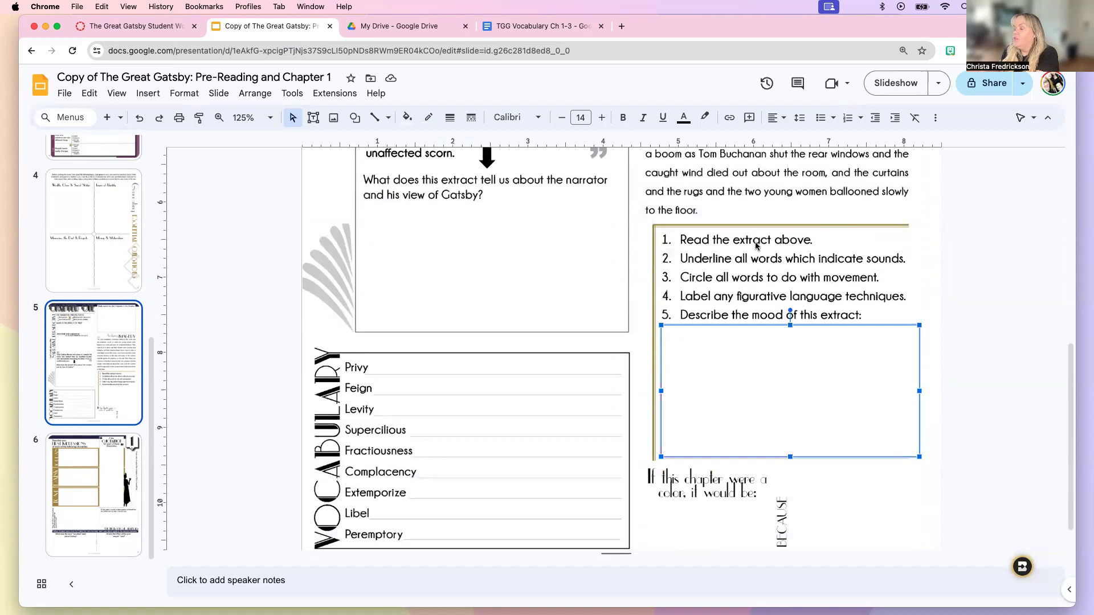
pyautogui.scroll(5, 755, 245)
pyautogui.click(749, 235)
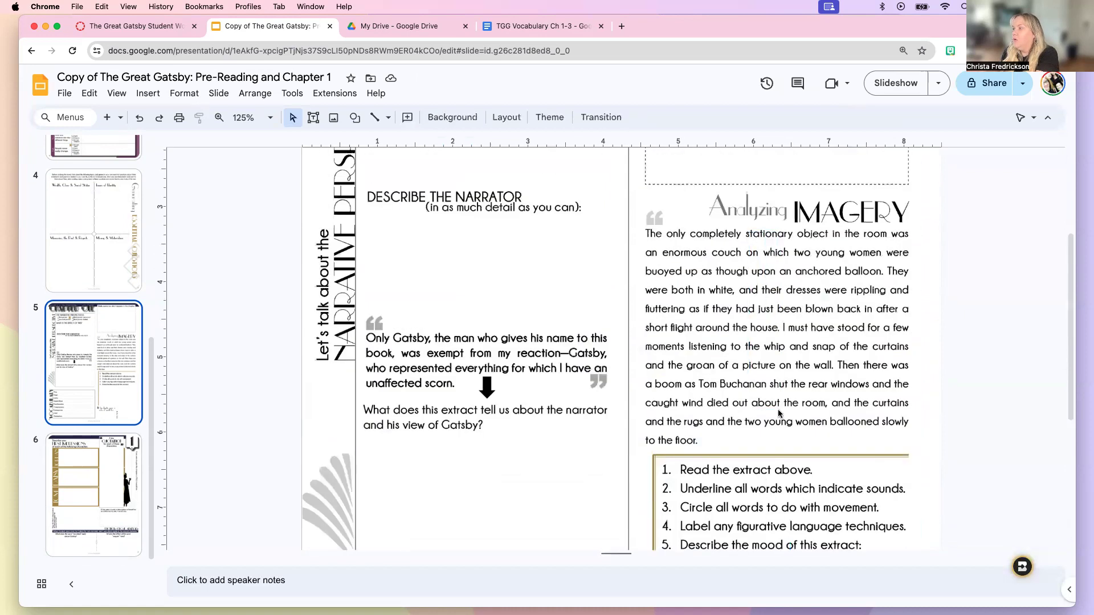
pyautogui.scroll(-5, 783, 387)
pyautogui.click(758, 311)
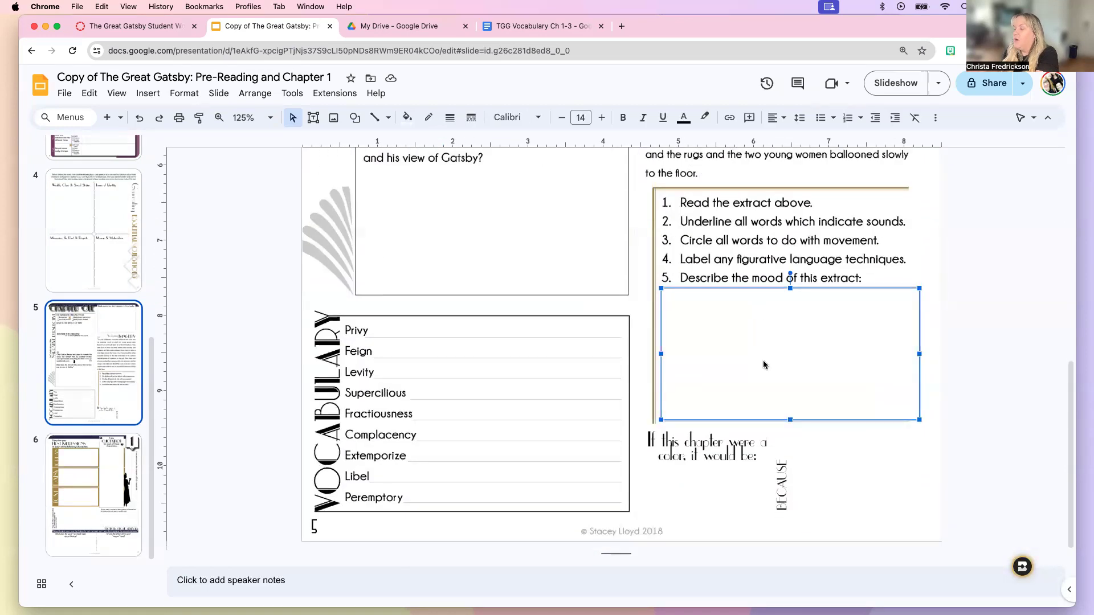
pyautogui.click(840, 484)
pyautogui.click(373, 413)
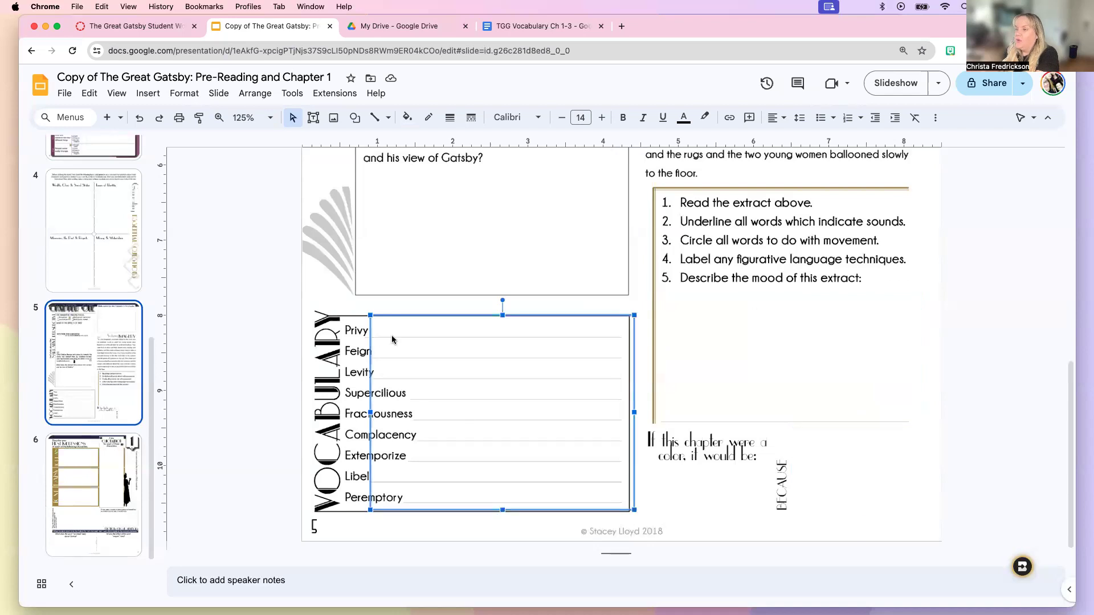
pyautogui.click(392, 339)
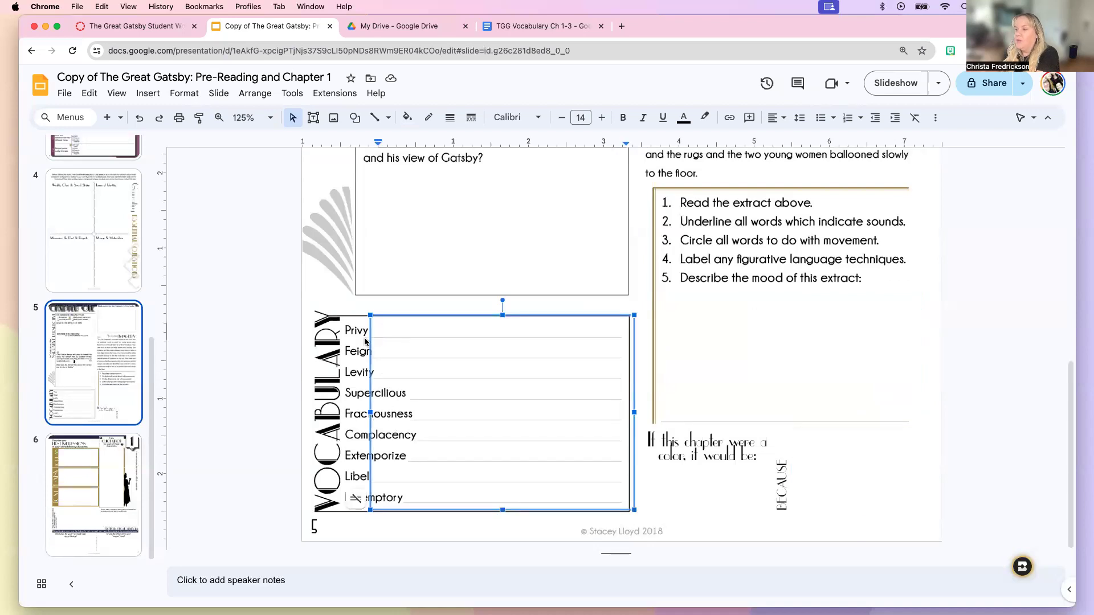
pyautogui.moveTo(379, 329); pyautogui.dragTo(387, 487)
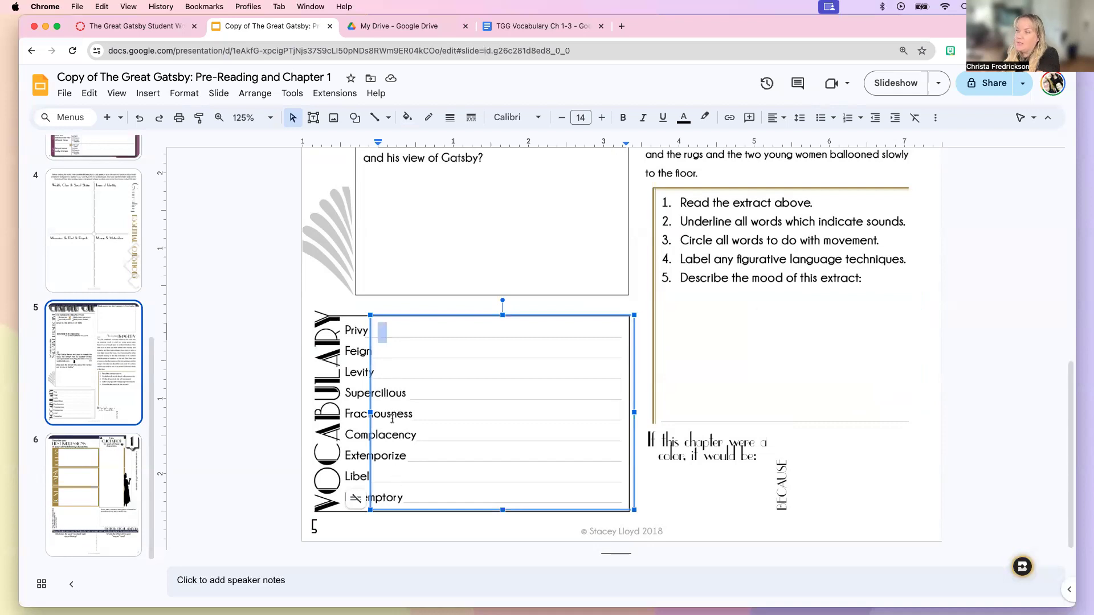
pyautogui.click(351, 335)
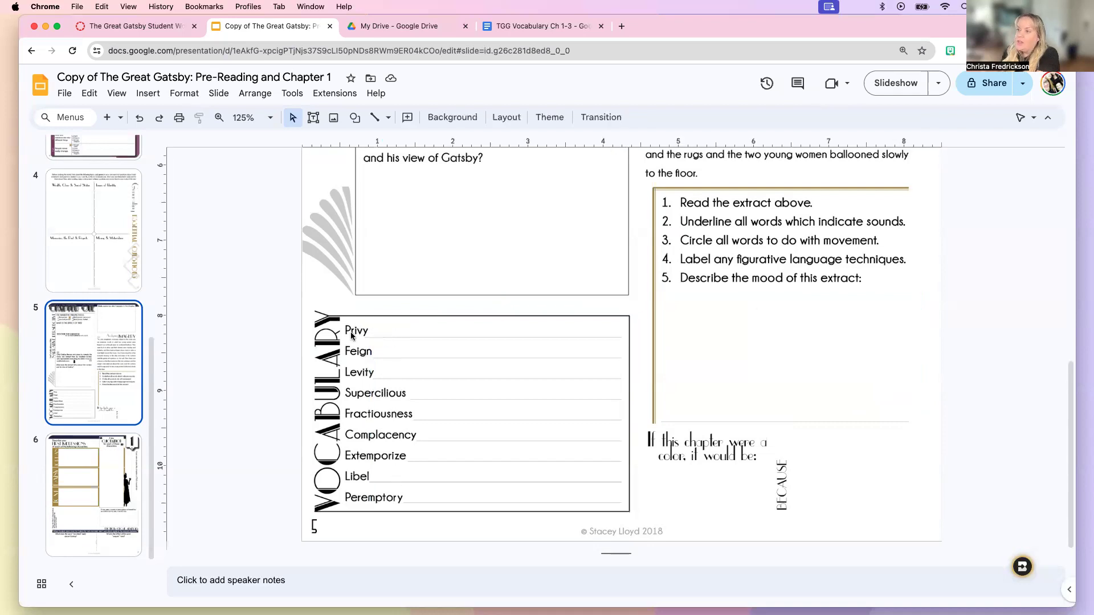
pyautogui.click(407, 344)
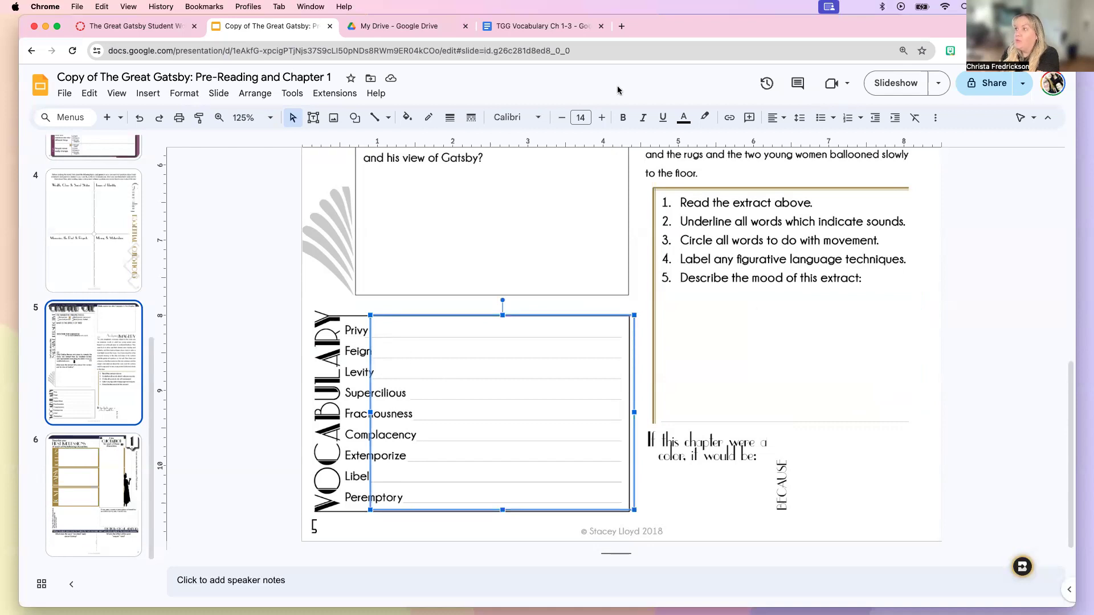
pyautogui.click(531, 25)
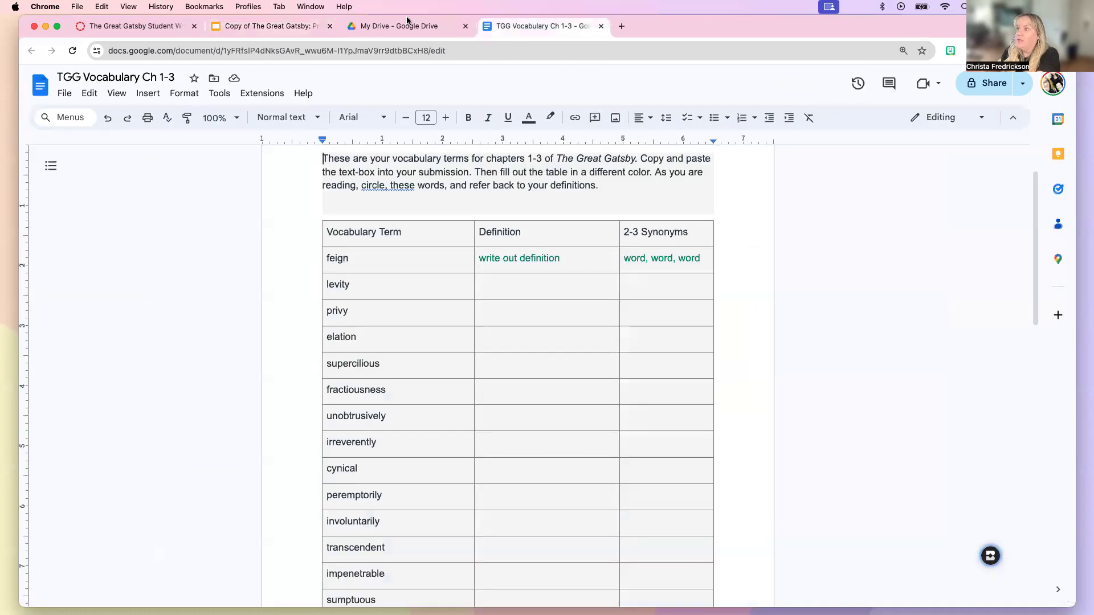
pyautogui.click(406, 22)
pyautogui.click(225, 28)
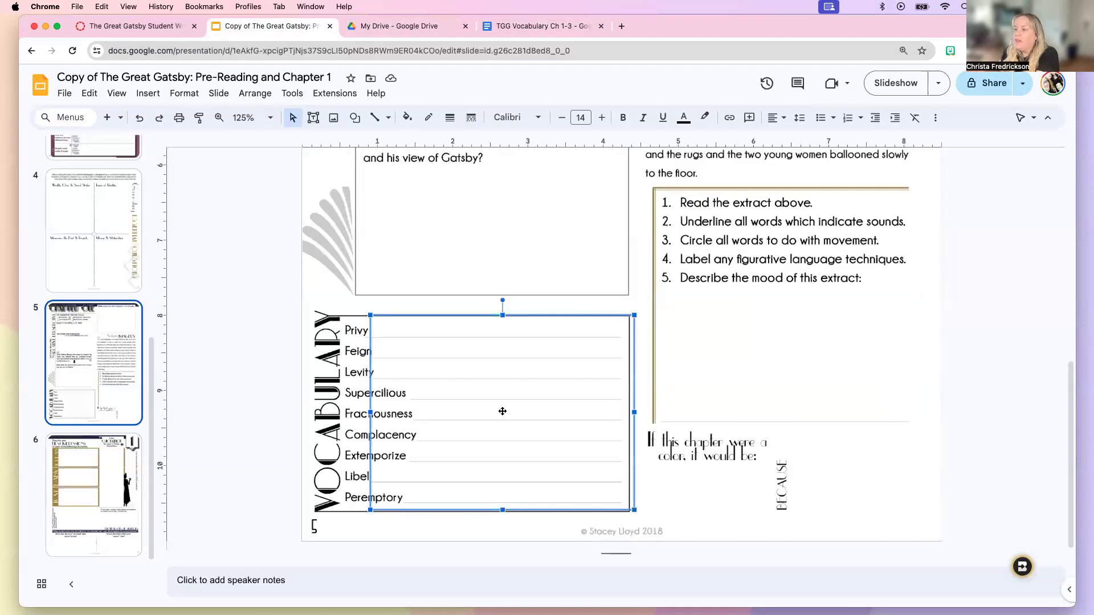
pyautogui.click(94, 489)
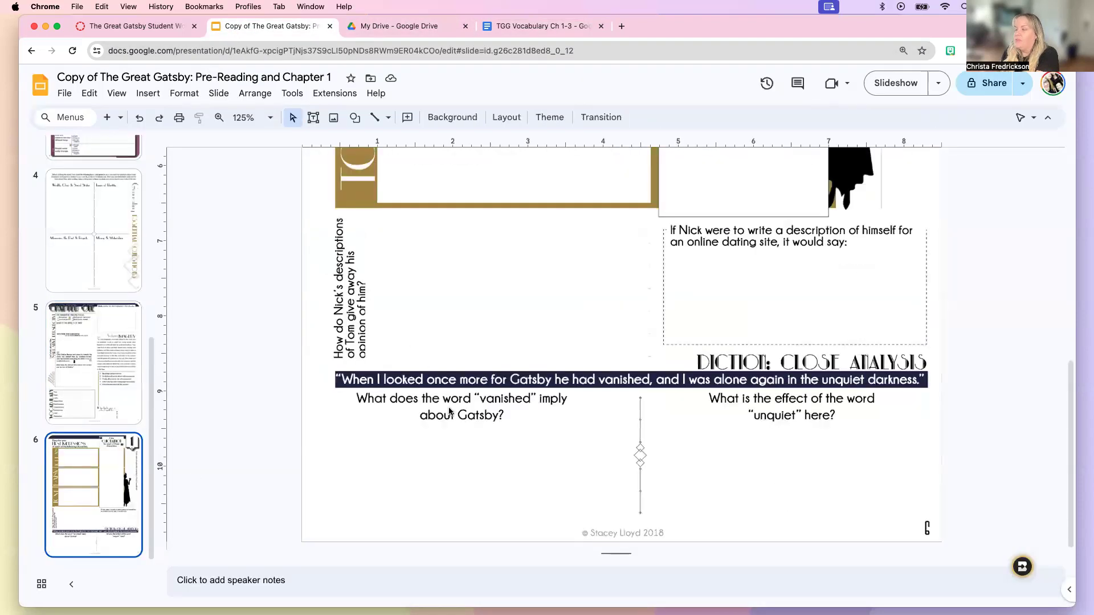
pyautogui.scroll(10, 449, 412)
pyautogui.click(468, 355)
pyautogui.click(468, 424)
pyautogui.click(738, 360)
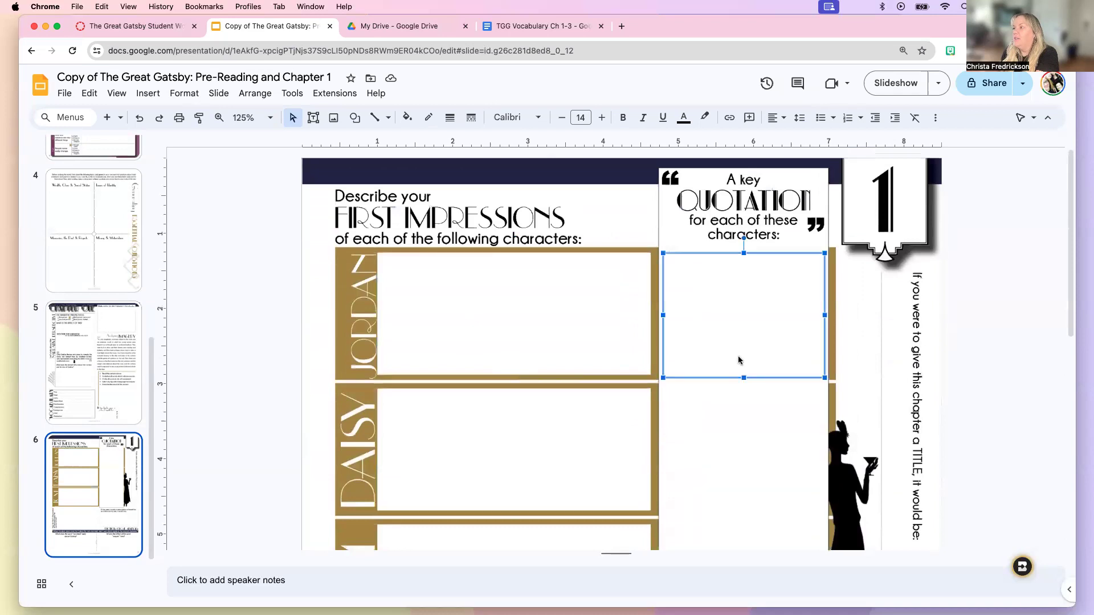
pyautogui.scroll(-5, 718, 379)
pyautogui.click(705, 376)
pyautogui.click(707, 291)
pyautogui.scroll(5, 514, 291)
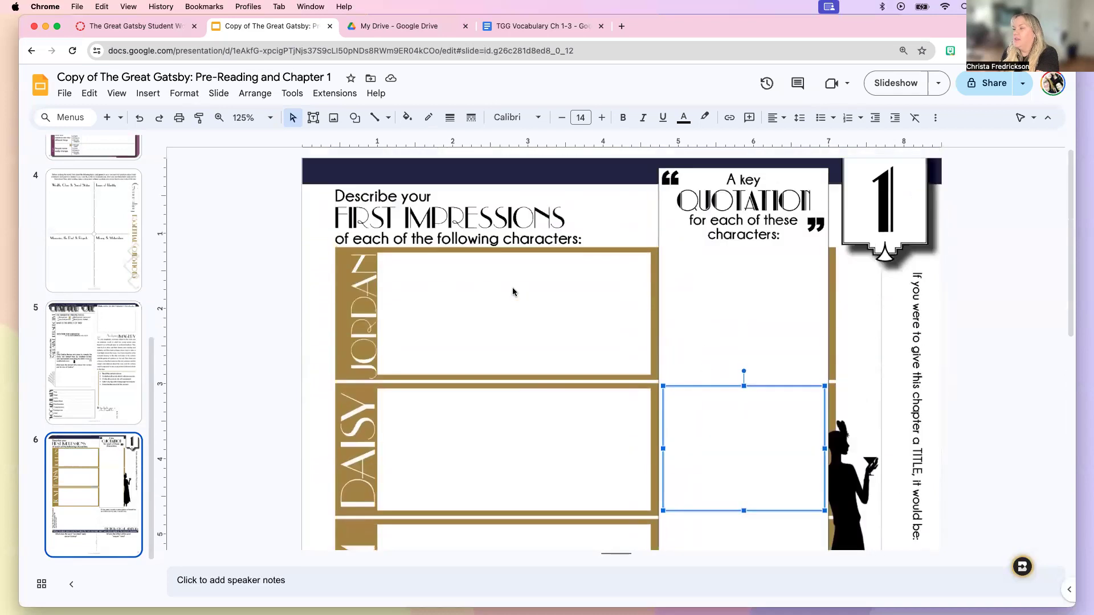
pyautogui.click(434, 286)
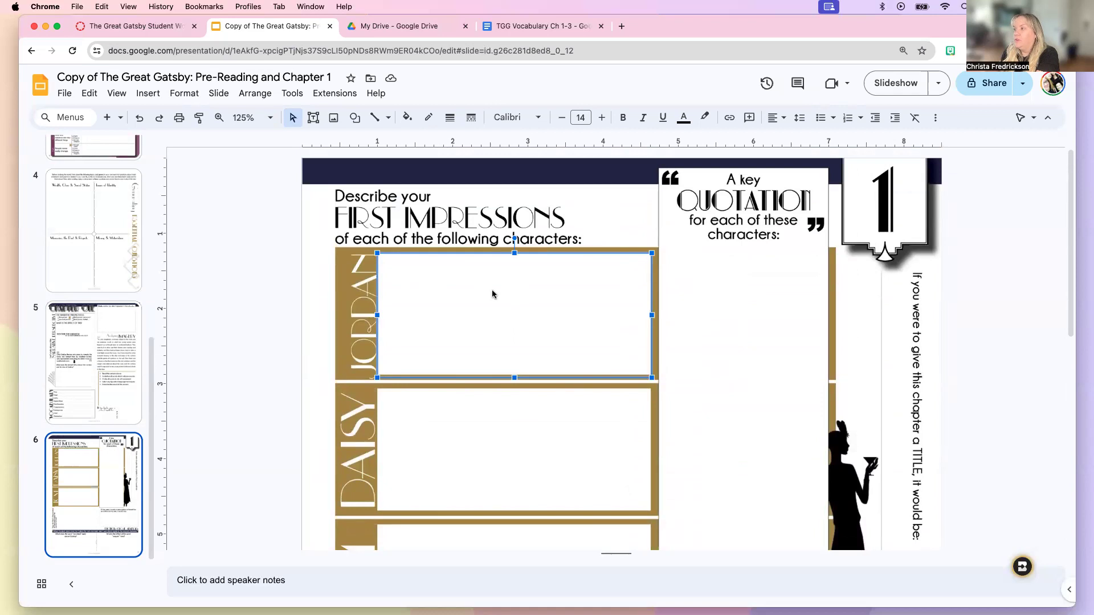
pyautogui.click(732, 302)
pyautogui.click(728, 424)
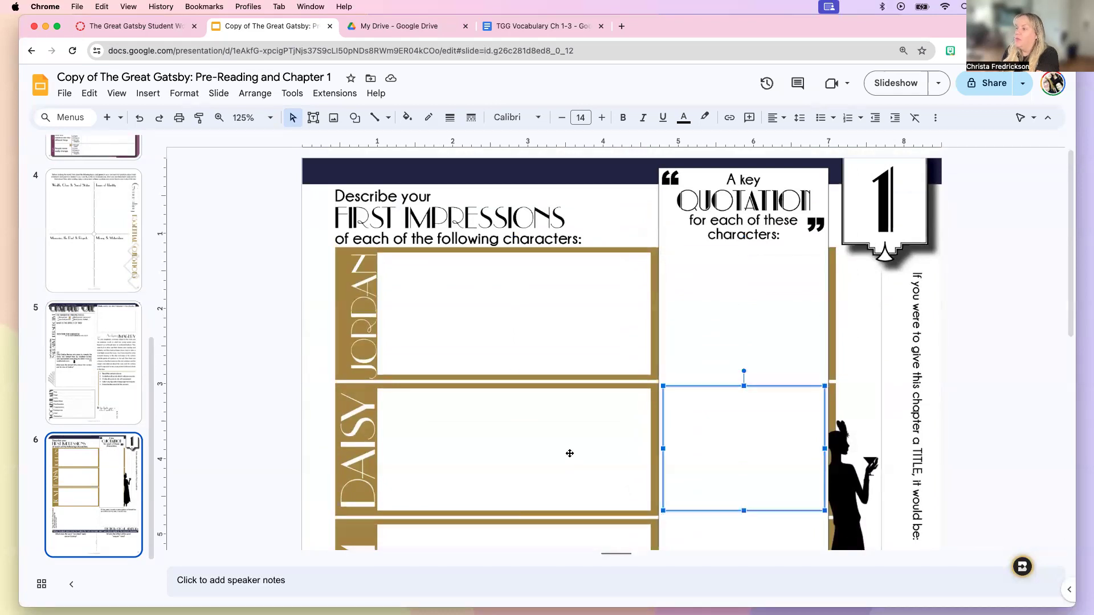
pyautogui.click(570, 454)
pyautogui.scroll(-5, 705, 454)
pyautogui.click(564, 375)
pyautogui.click(689, 379)
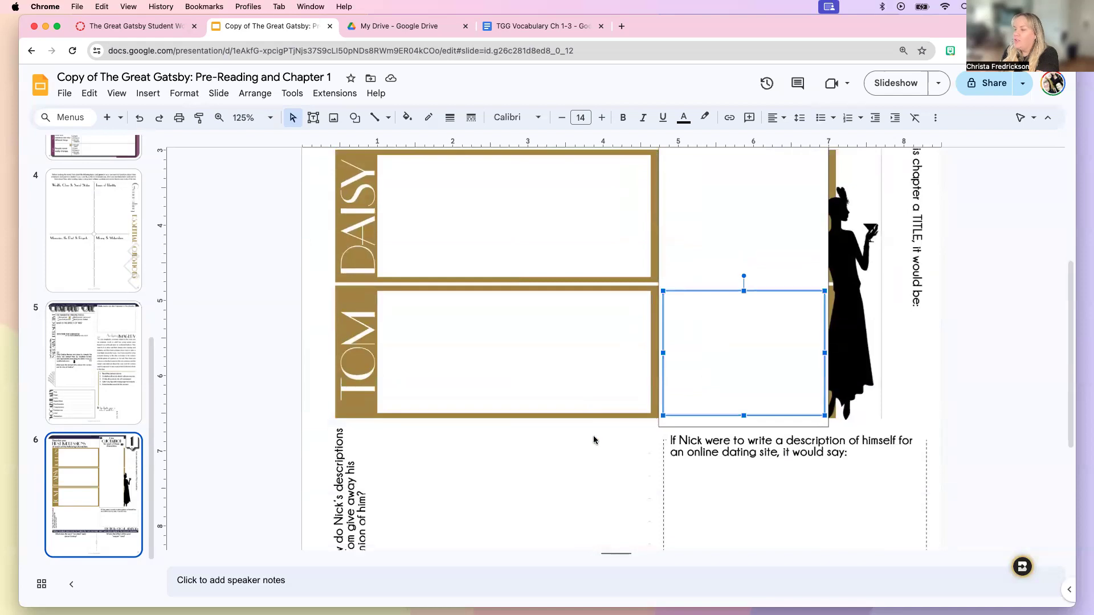
pyautogui.scroll(-4, 593, 439)
pyautogui.click(527, 324)
pyautogui.click(773, 317)
pyautogui.click(800, 473)
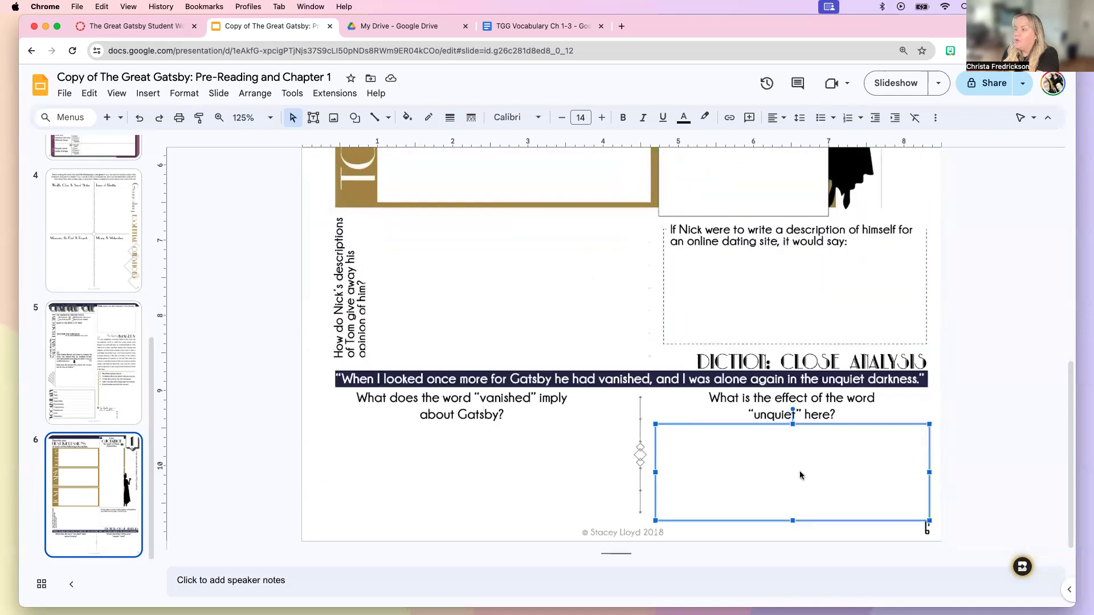
pyautogui.scroll(10, 794, 469)
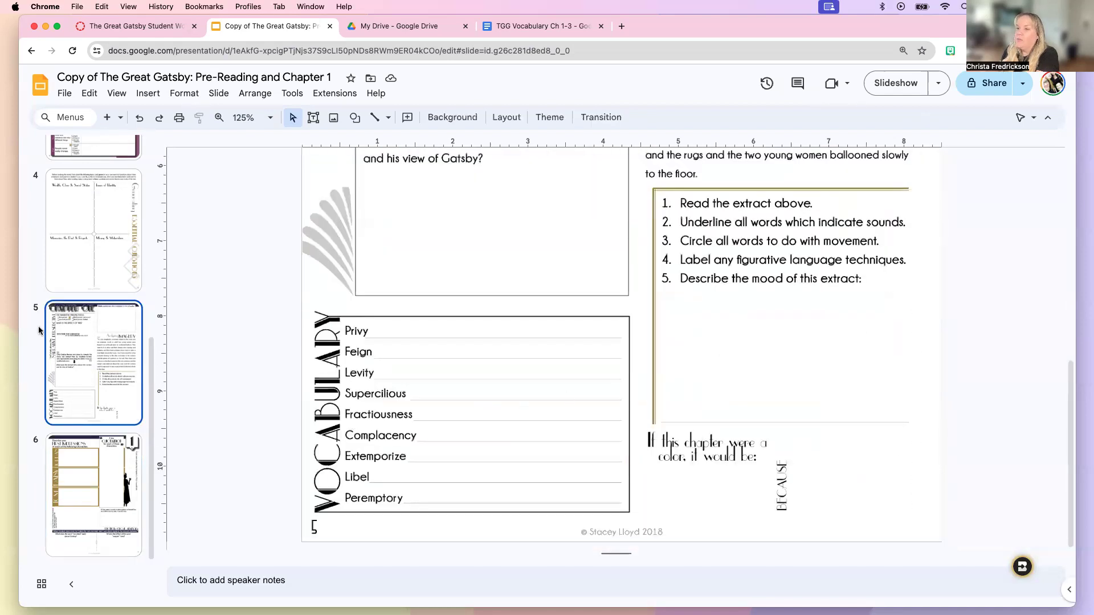
# Step: Go from slide 4 back up to slide 2 of the workbook
pyautogui.click(94, 231)
pyautogui.scroll(5, 561, 349)
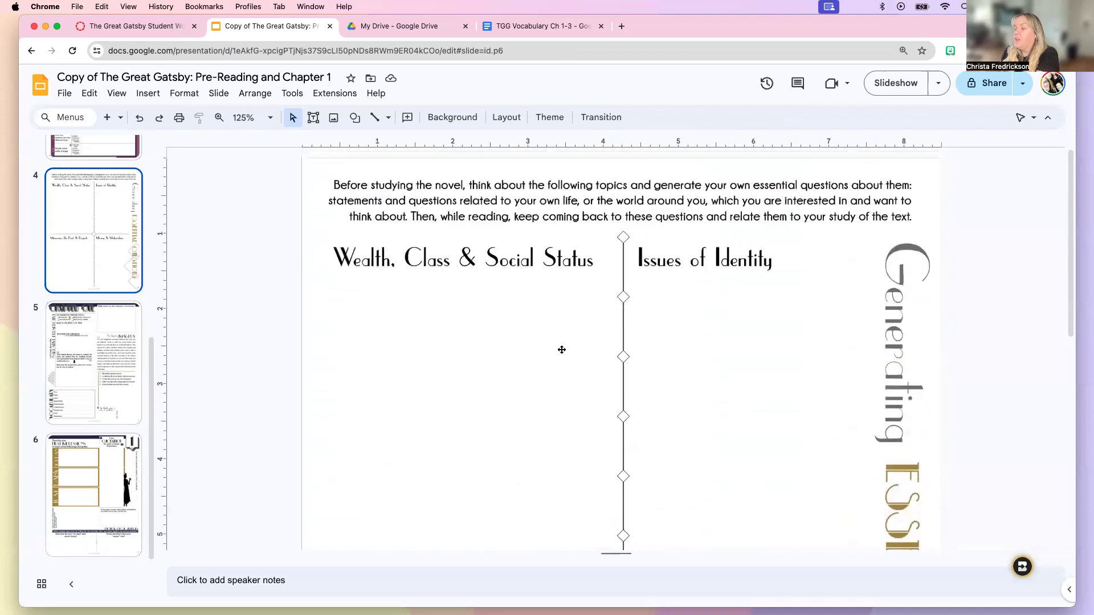
pyautogui.scroll(8, 561, 349)
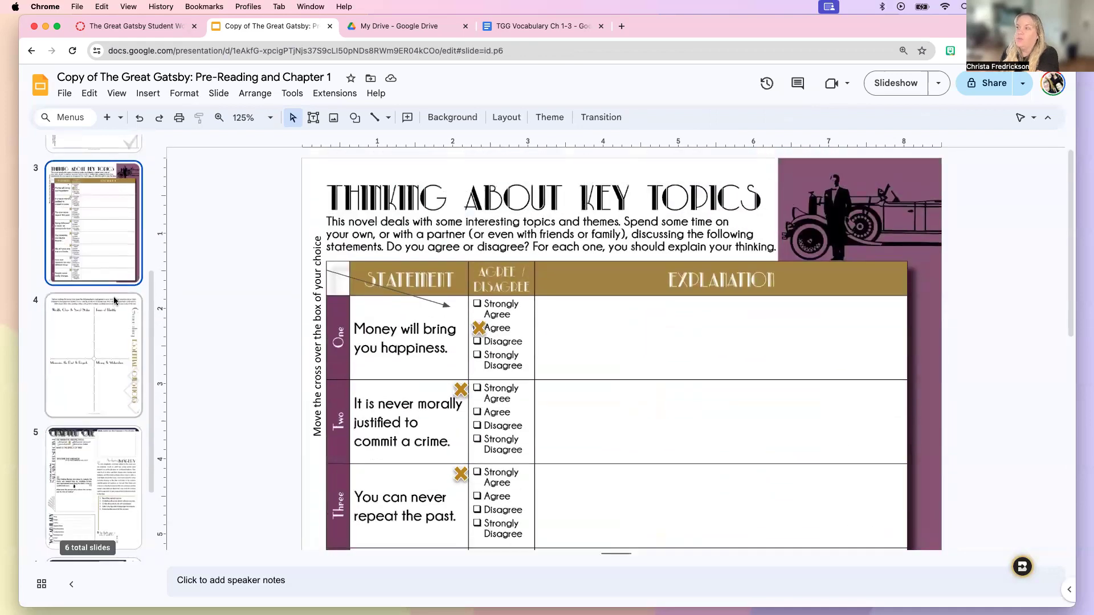
pyautogui.scroll(3, 114, 301)
pyautogui.click(119, 254)
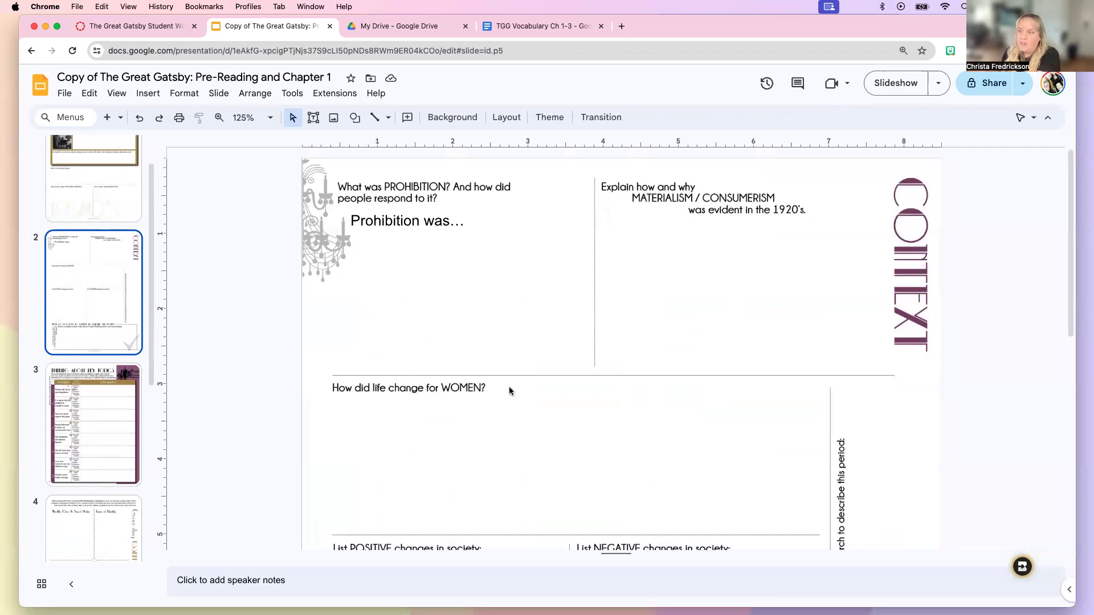
pyautogui.scroll(-8, 502, 379)
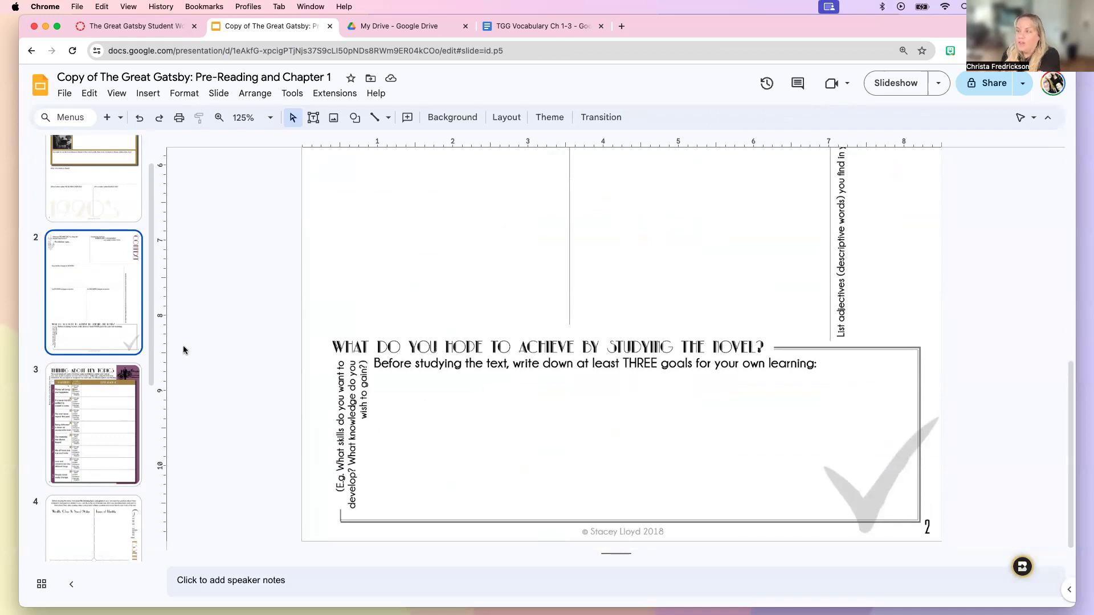
# Step: Check slide 2's learning goals, upper-left, Women and Prohibition answer boxes
pyautogui.click(555, 420)
pyautogui.click(442, 227)
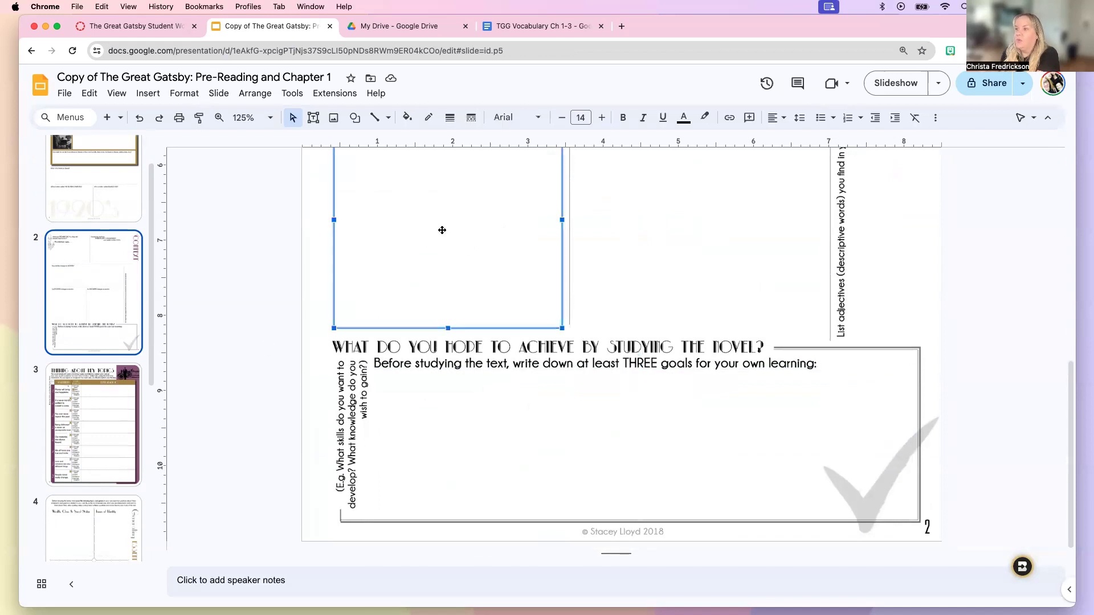
pyautogui.scroll(6, 433, 268)
pyautogui.click(426, 332)
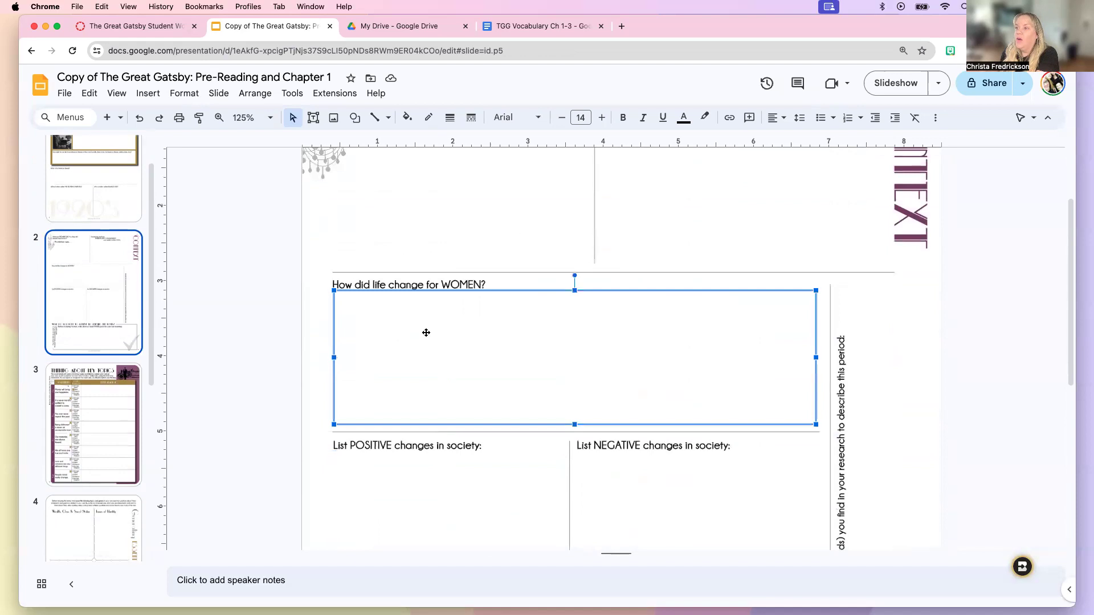
pyautogui.scroll(3, 425, 335)
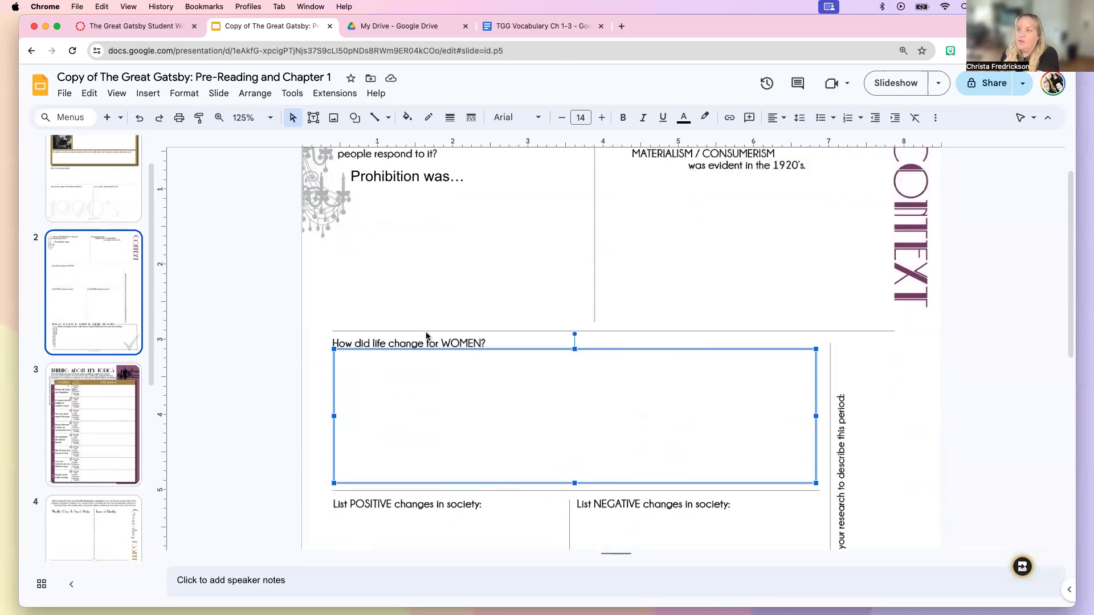
pyautogui.click(426, 336)
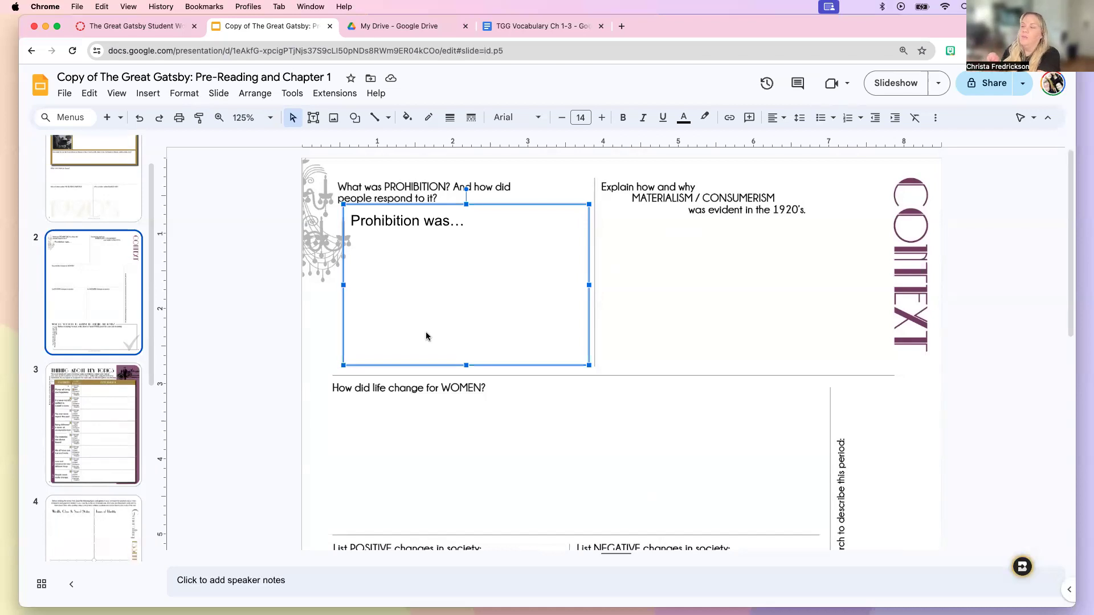
pyautogui.scroll(10, 425, 331)
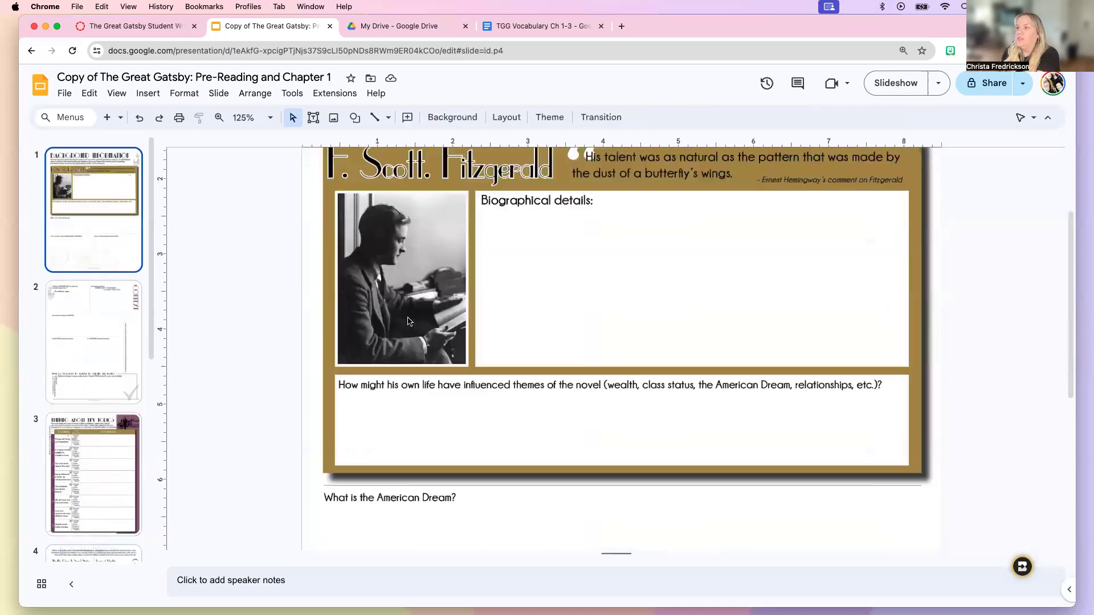
pyautogui.click(627, 364)
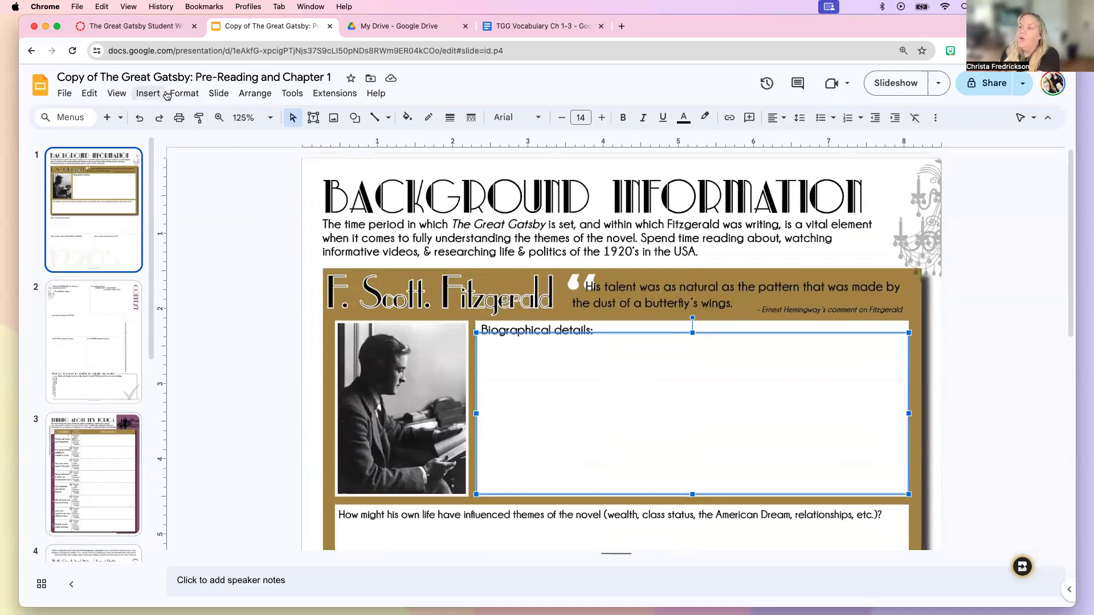
pyautogui.scroll(-7, 697, 285)
pyautogui.click(698, 279)
pyautogui.press('Tab')
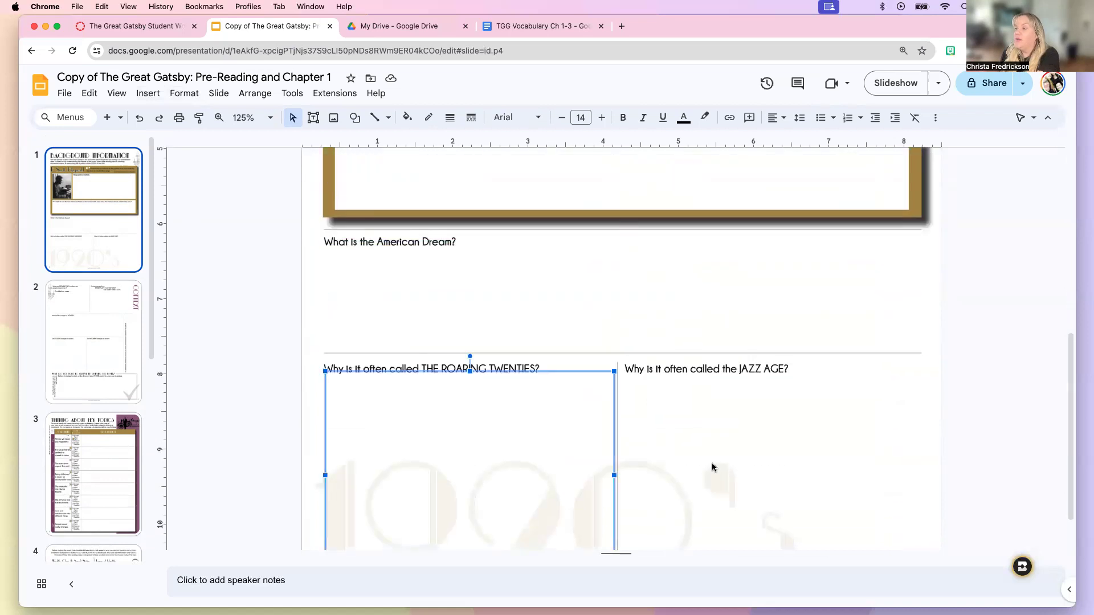
pyautogui.press('Tab')
pyautogui.scroll(-2, 474, 398)
pyautogui.hotkey('shift', 'Tab')
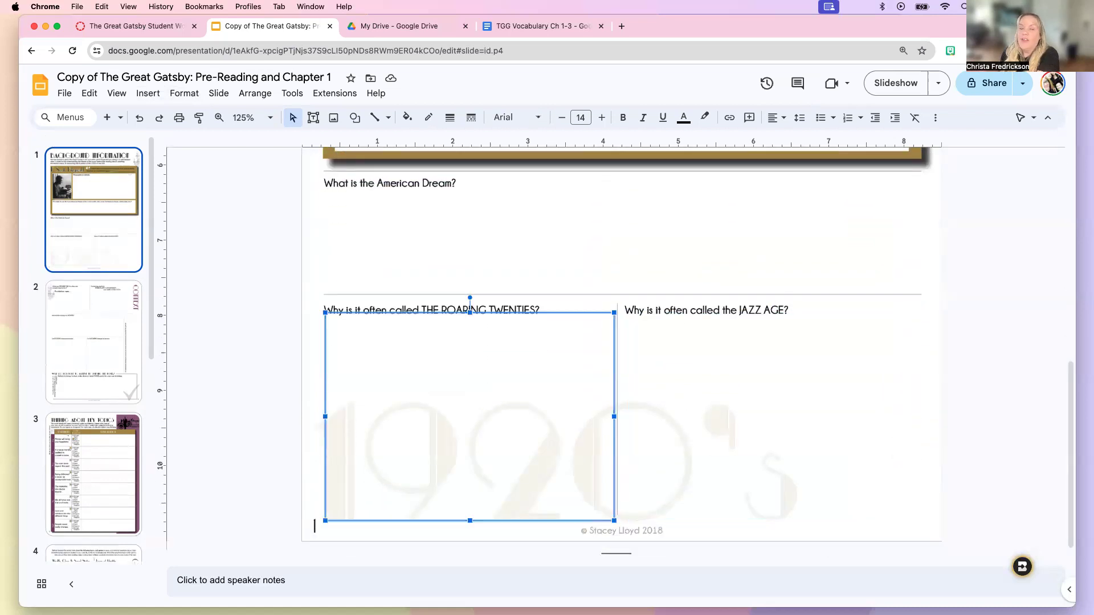